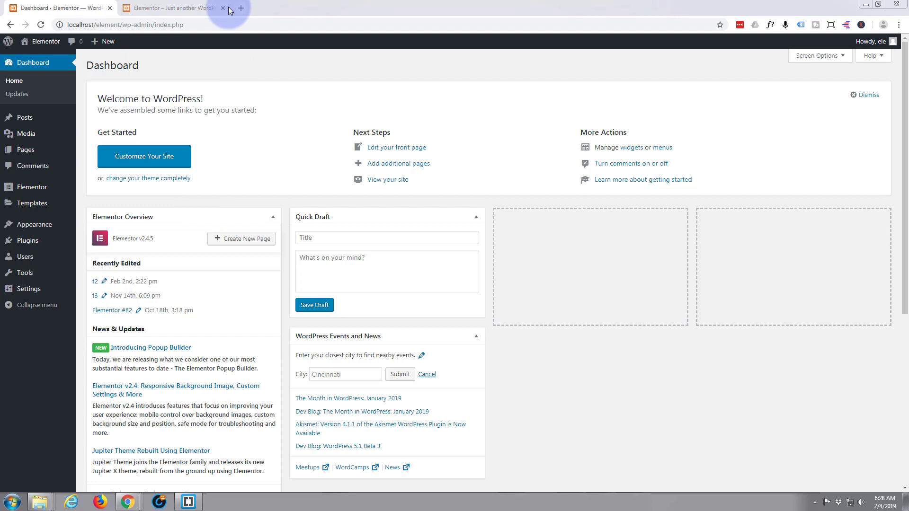
Step: Switch to the site's front-end tab, browse down through every section, and return to the hero
click(178, 9)
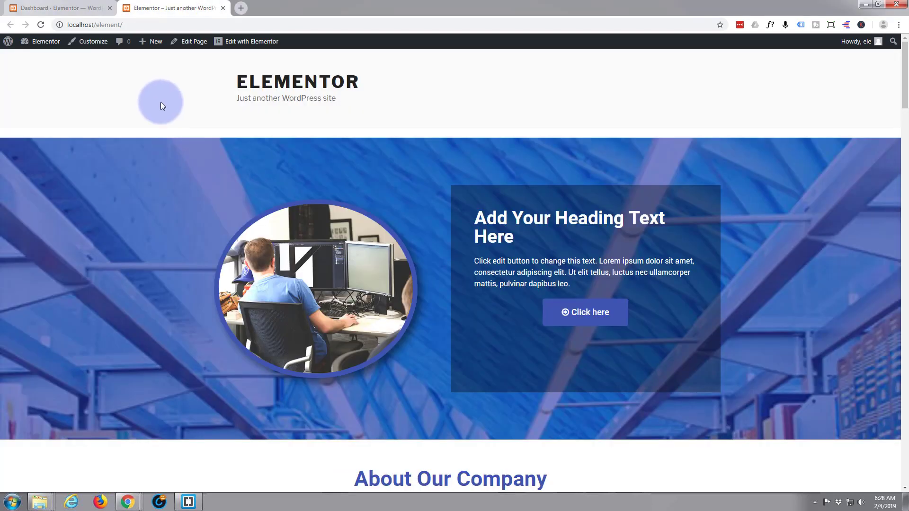
scroll(161, 102, down, 10)
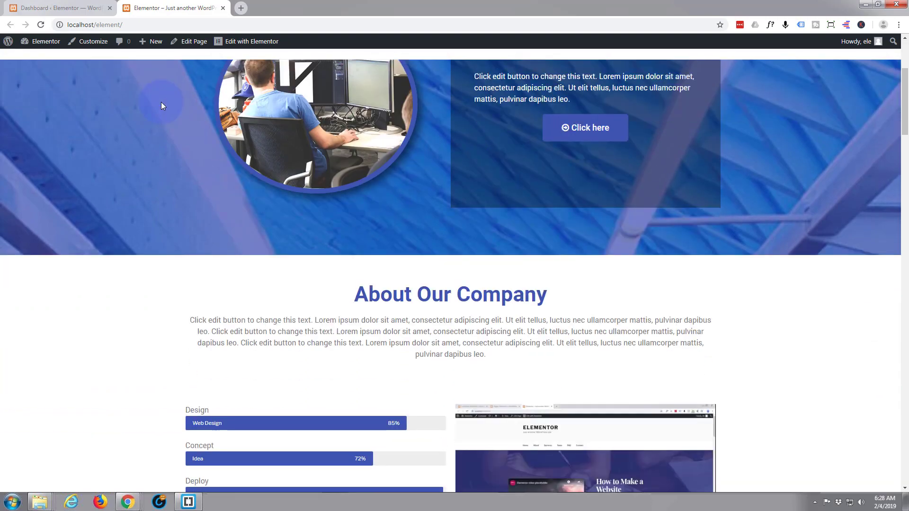
scroll(161, 101, down, 9)
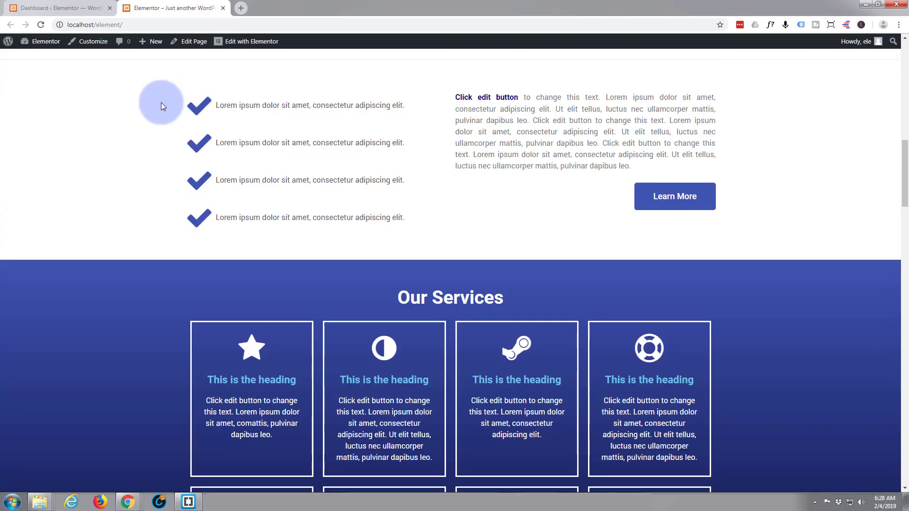
scroll(161, 107, down, 7)
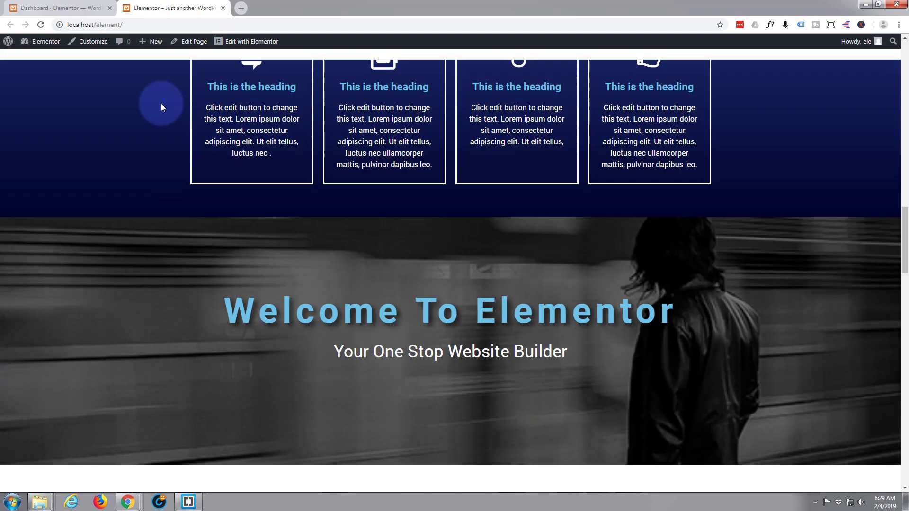
scroll(162, 105, down, 6)
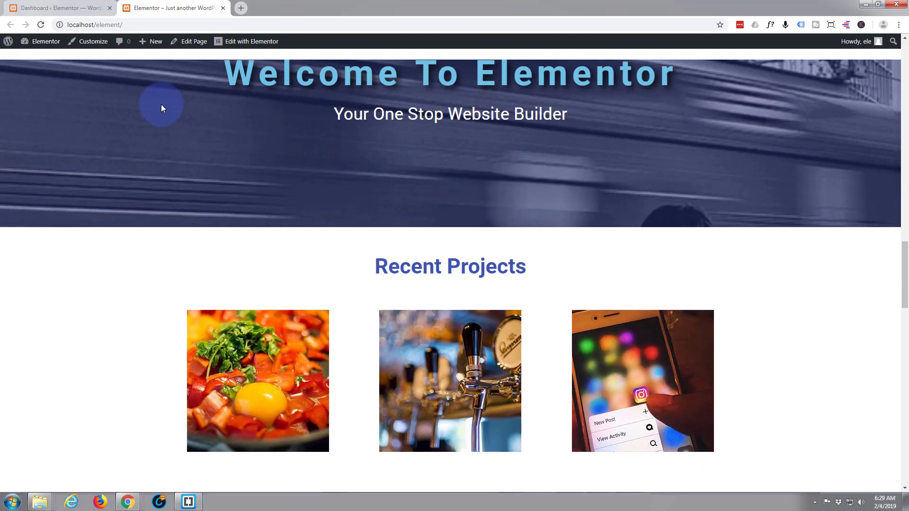
scroll(161, 106, down, 6)
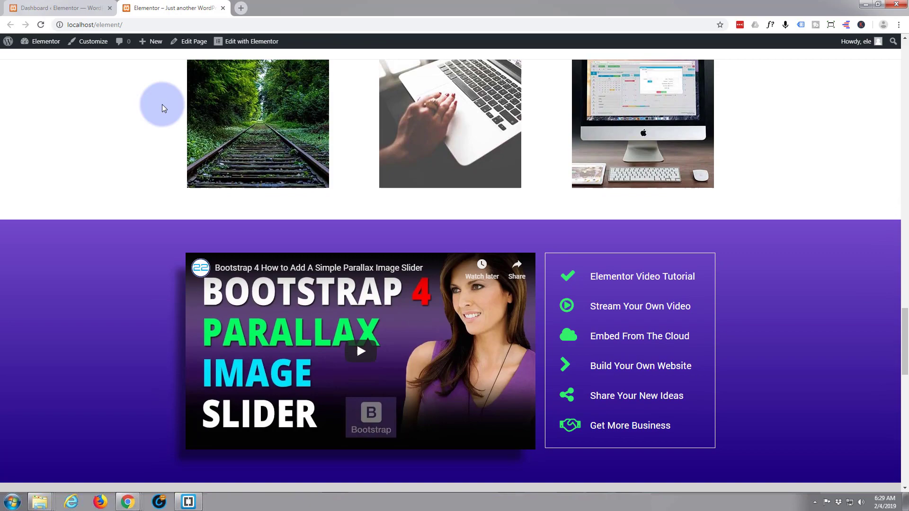
scroll(162, 105, up, 11)
scroll(162, 108, up, 15)
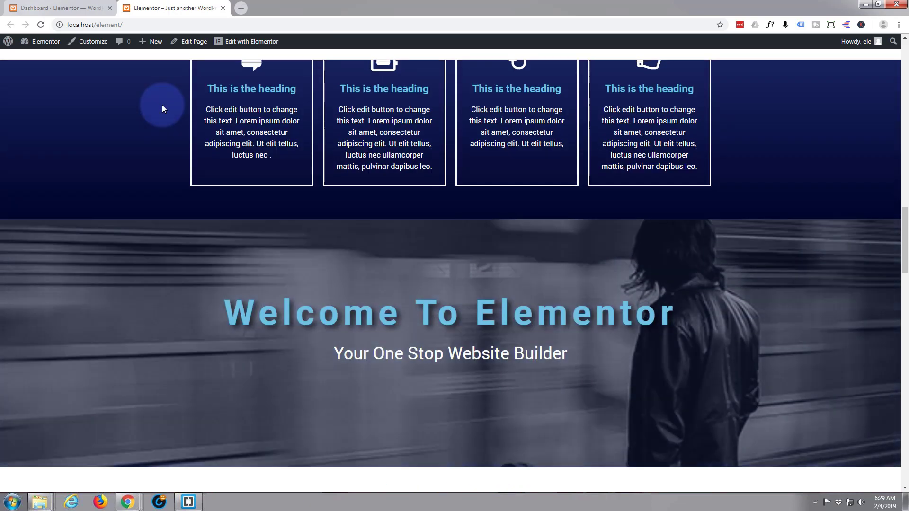
scroll(162, 108, up, 12)
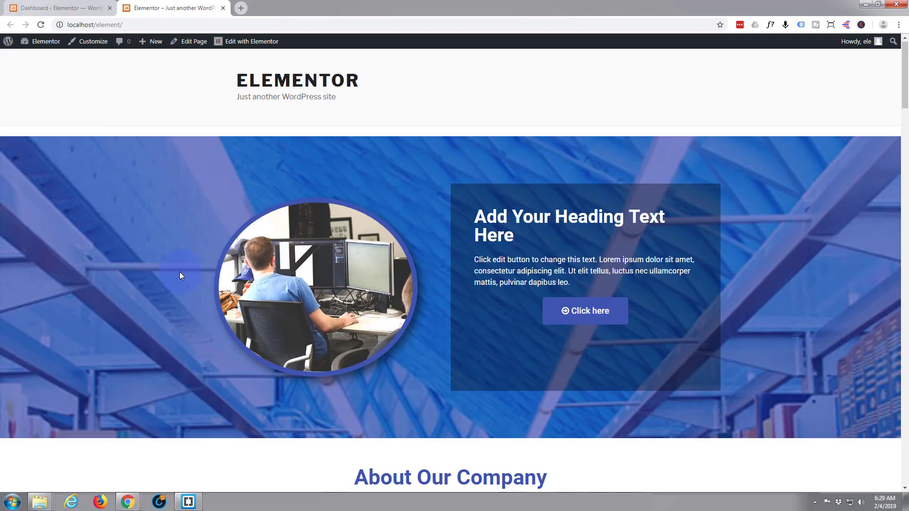
scroll(179, 273, down, 1)
scroll(177, 271, down, 8)
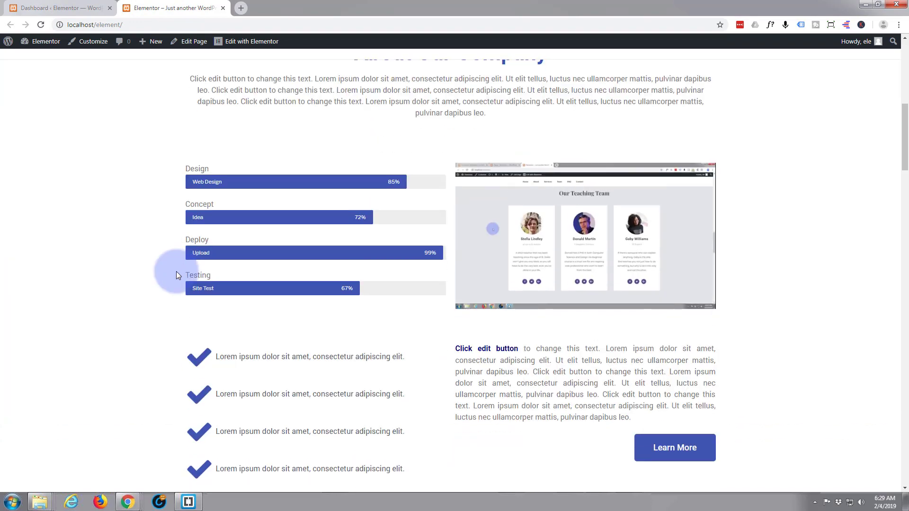
scroll(176, 271, up, 2)
scroll(175, 272, down, 1)
scroll(175, 272, up, 7)
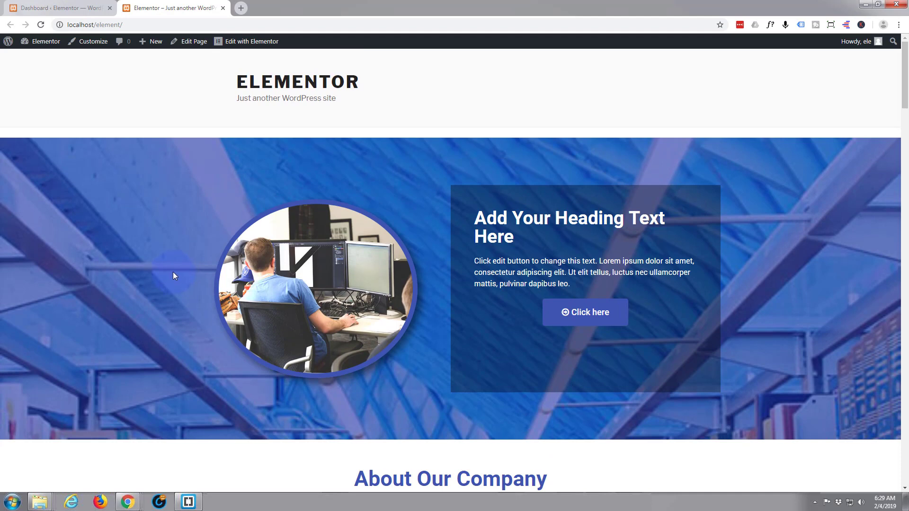
Step: Load the front page in the Elementor editor and bring the About Our Company section into view
click(242, 46)
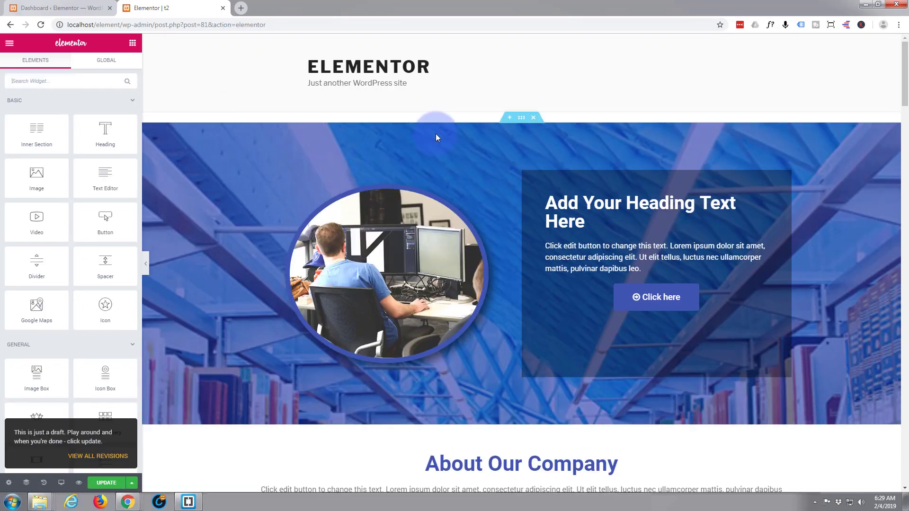
scroll(275, 171, down, 4)
scroll(269, 180, down, 3)
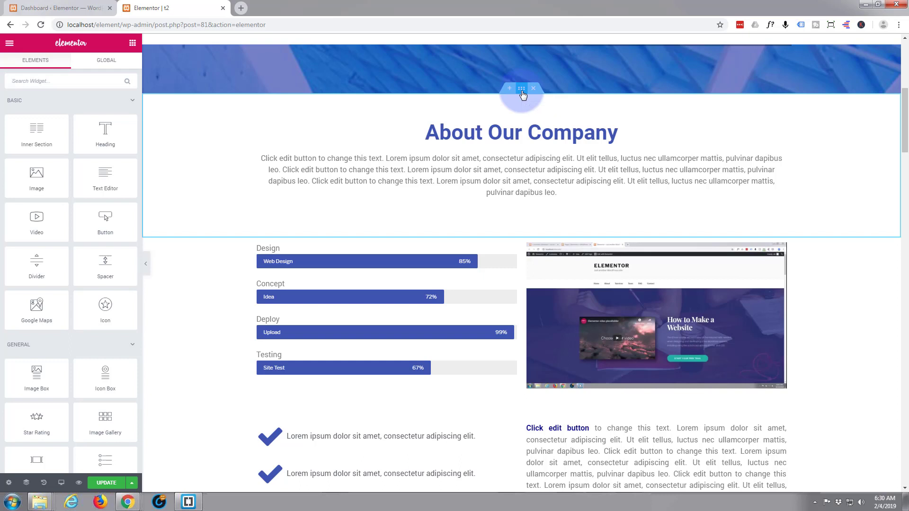
Step: Enter 'about' as the About Our Company section's CSS ID in its Advanced settings
click(521, 89)
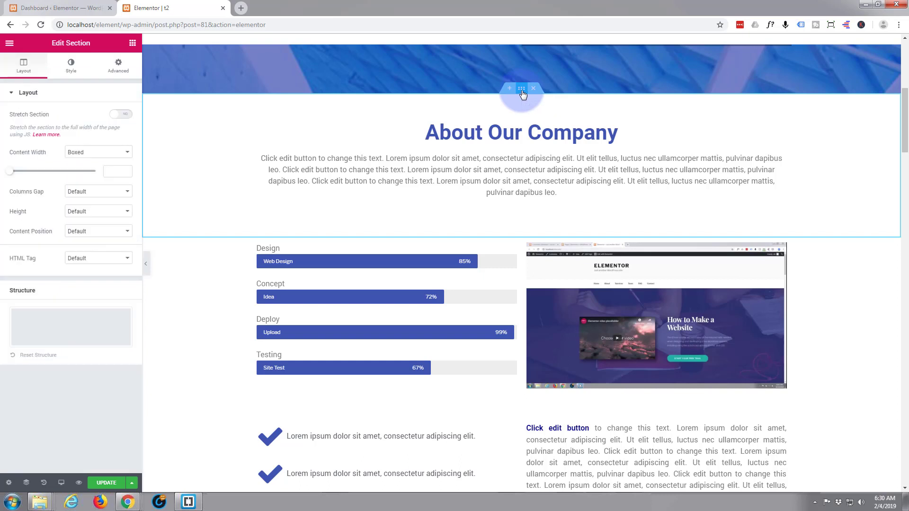
click(125, 71)
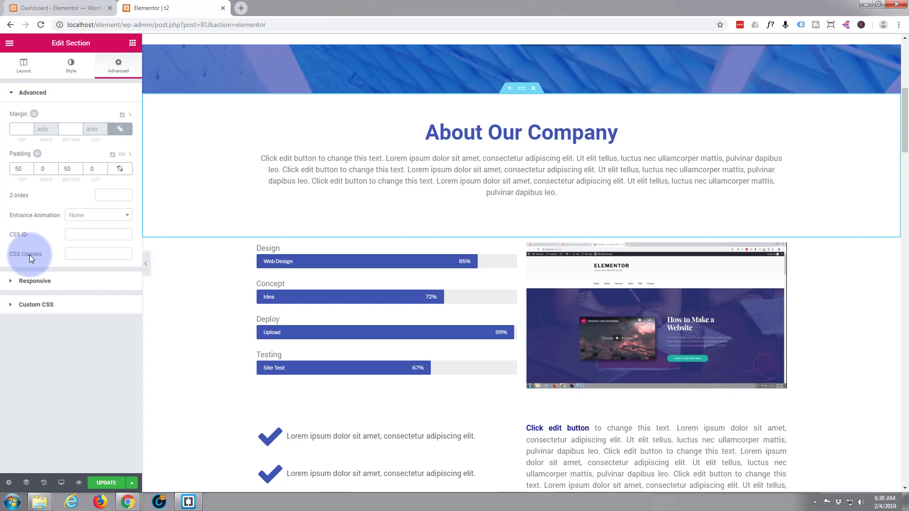
click(80, 233)
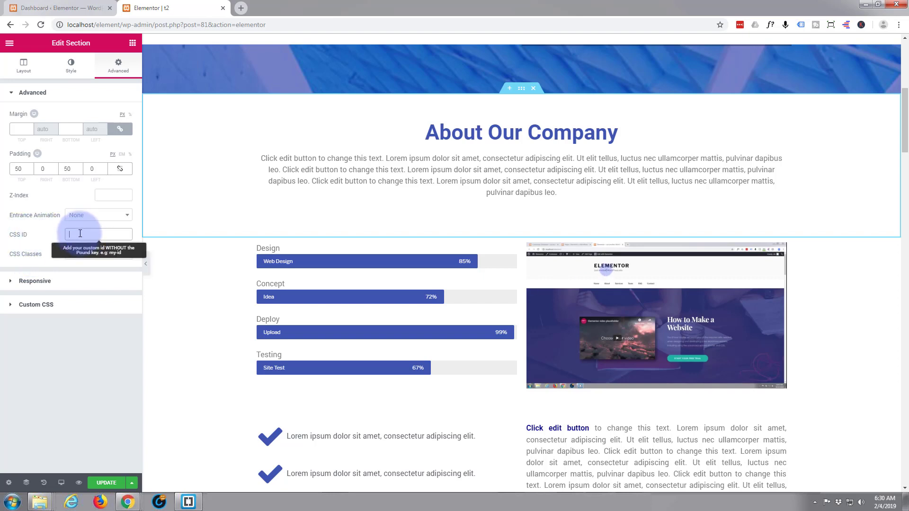
text(abou)
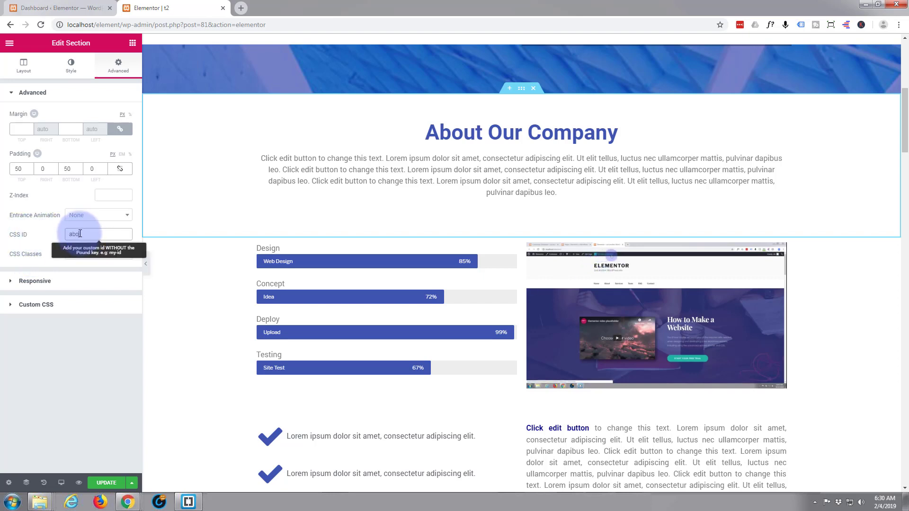
text(t)
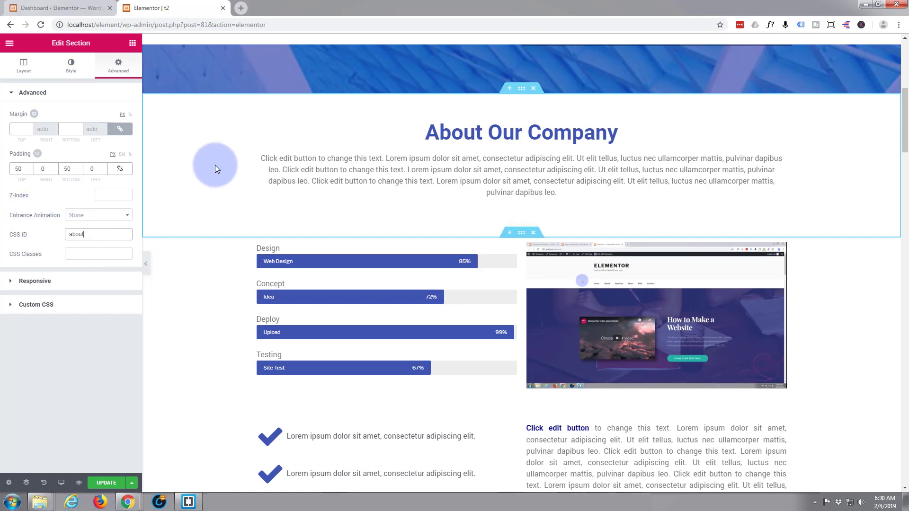
scroll(507, 194, down, 4)
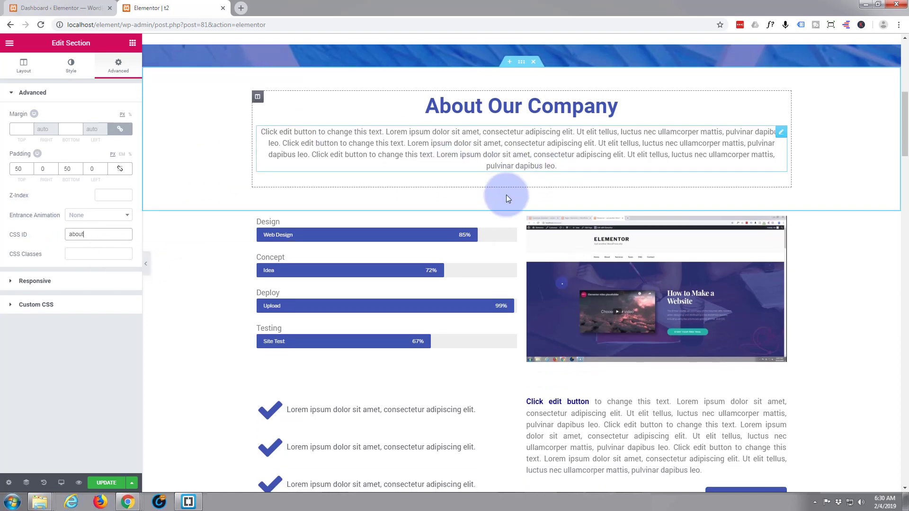
scroll(507, 198, down, 4)
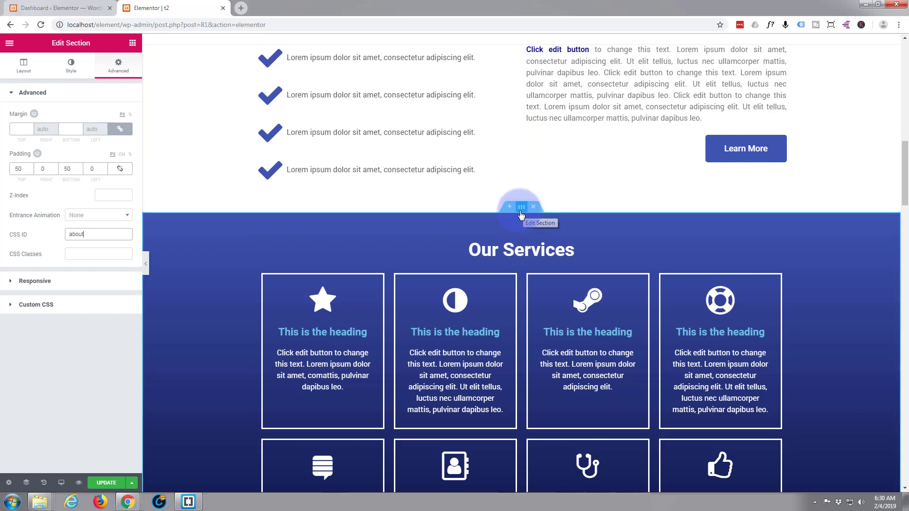
Step: Enter 'services' as the Our Services section's CSS ID in its Advanced settings
click(522, 209)
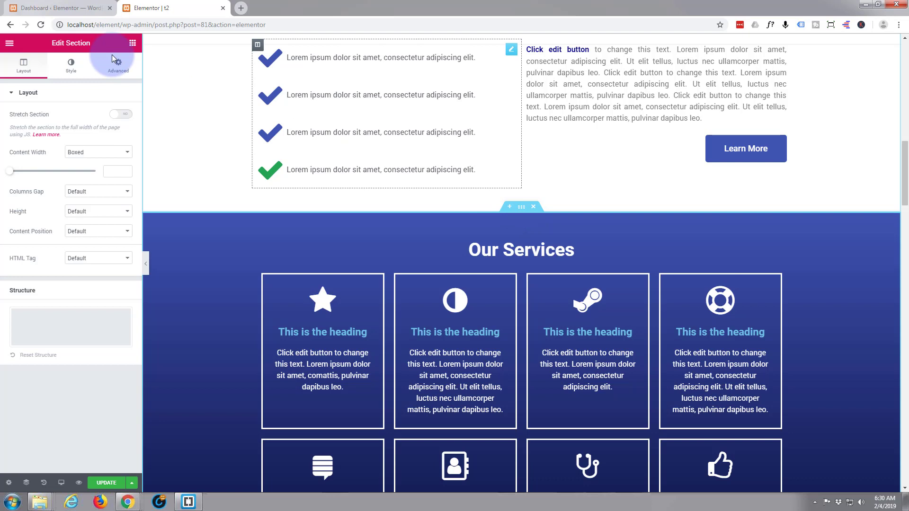
click(119, 67)
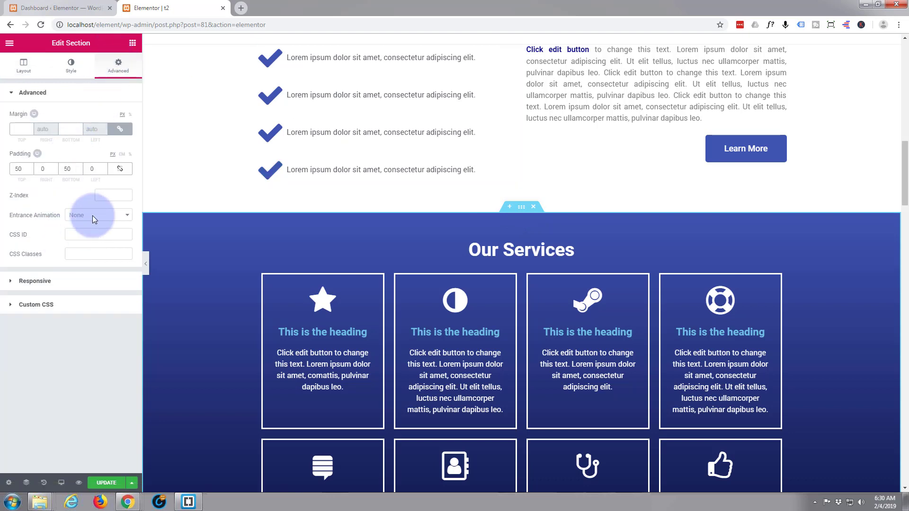
click(75, 232)
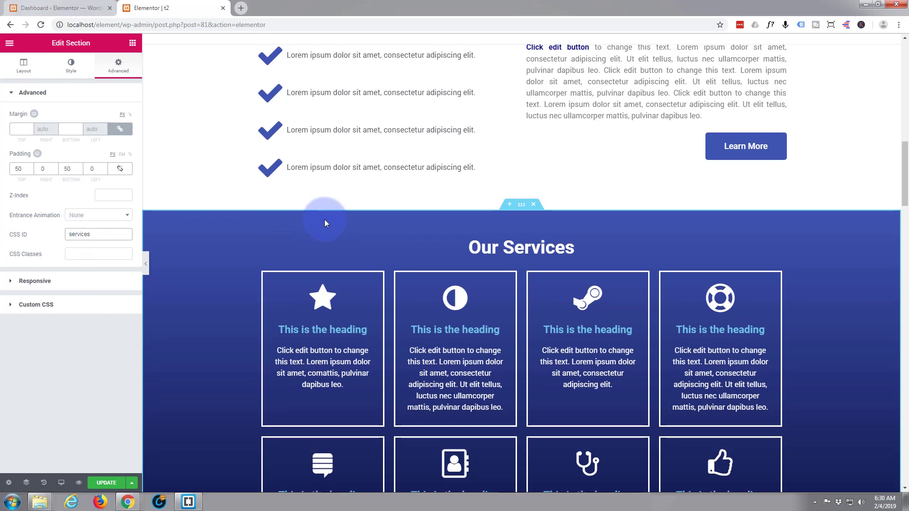
scroll(324, 221, down, 5)
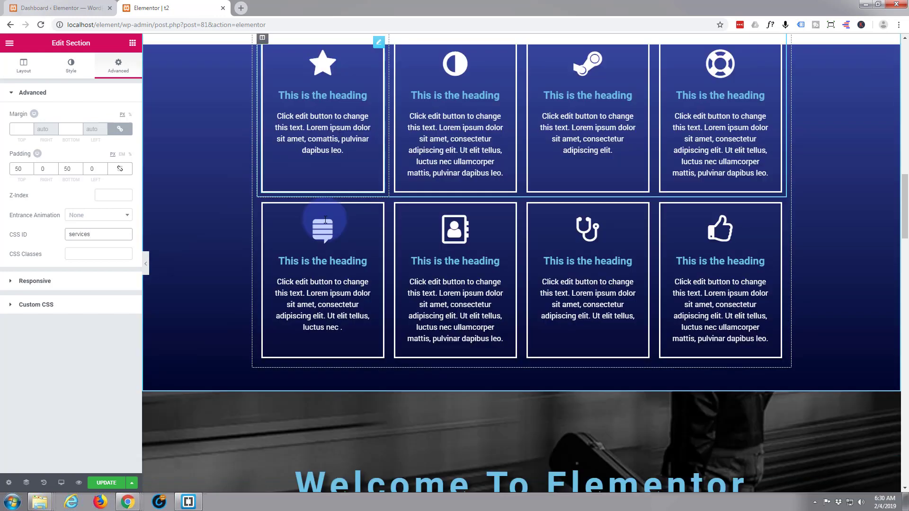
scroll(325, 220, down, 6)
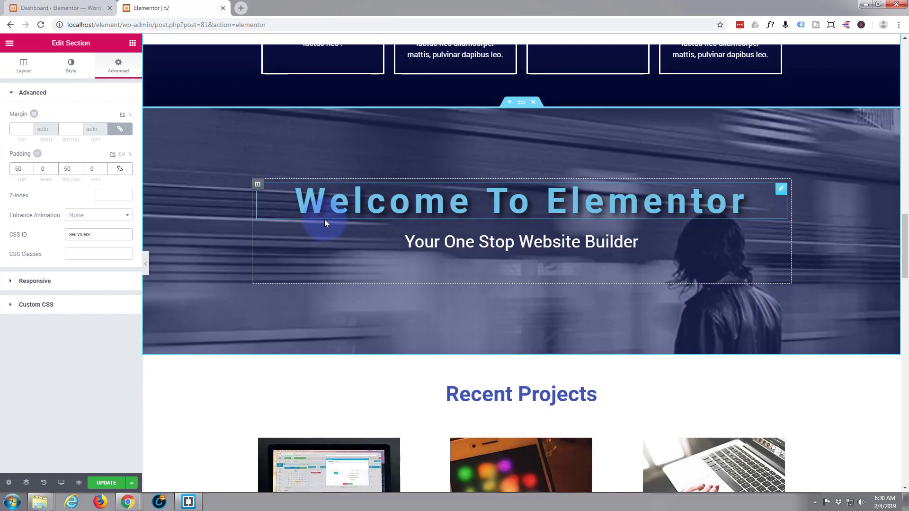
scroll(325, 219, down, 5)
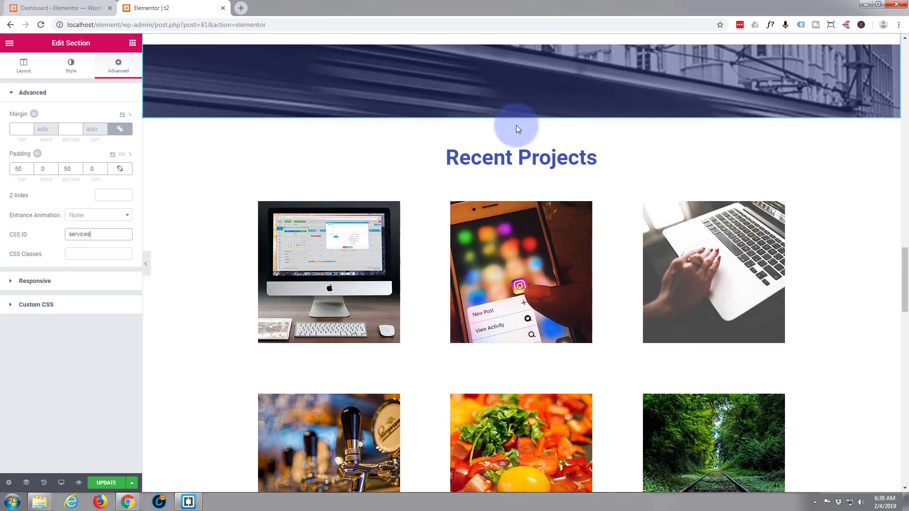
Step: Remove the stray 3 so the Recent Projects CSS ID is 'projects', then Update the page
click(522, 114)
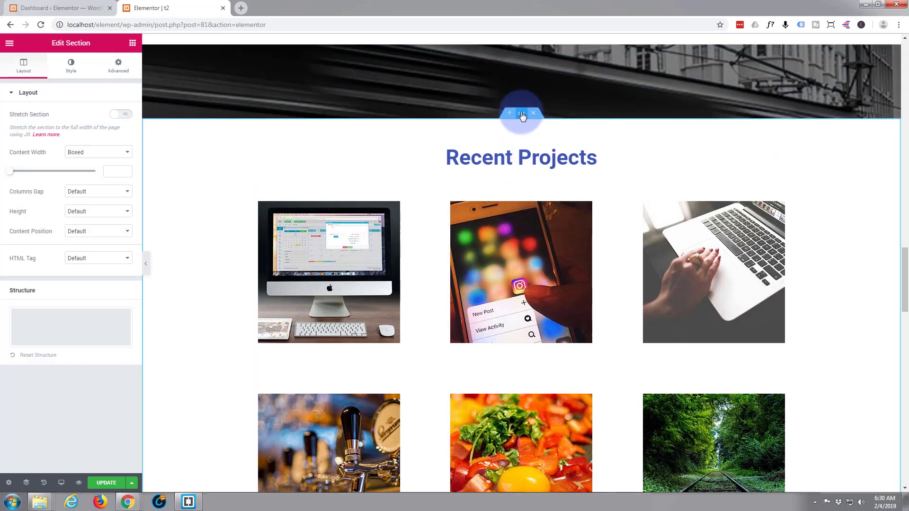
click(119, 66)
click(93, 257)
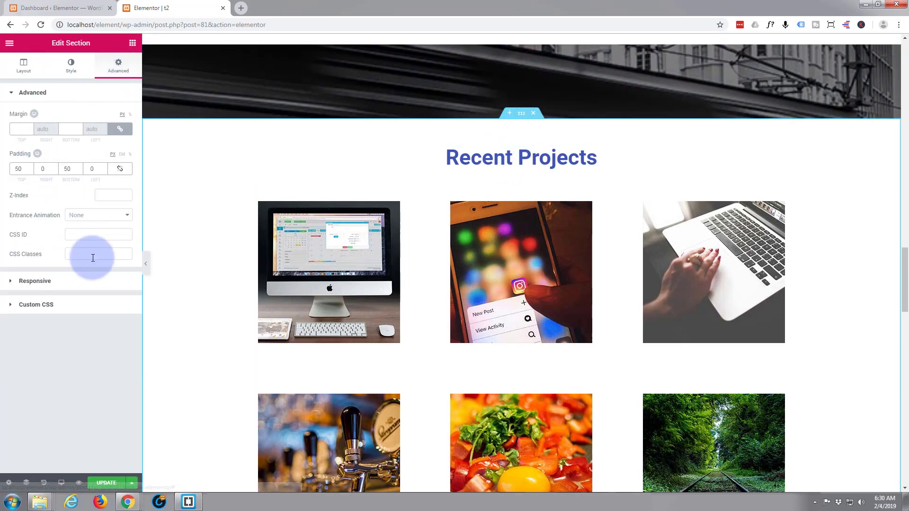
click(85, 235)
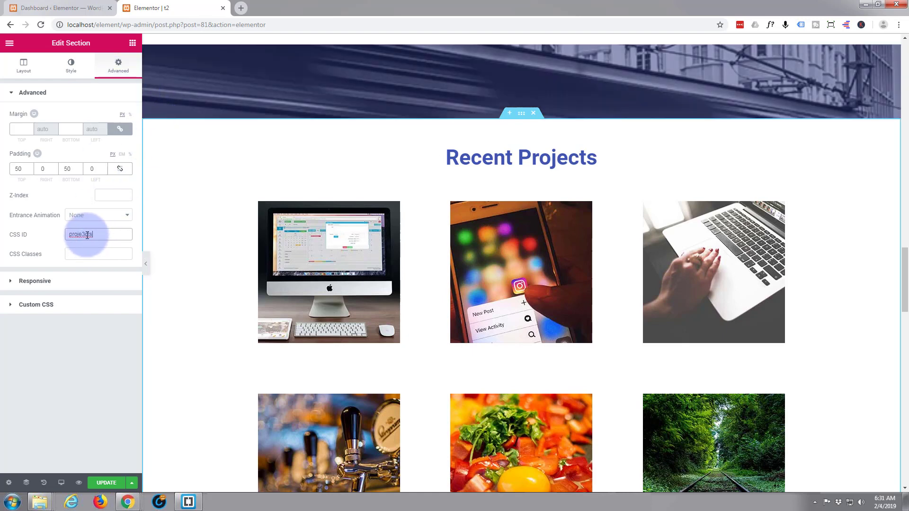
click(86, 234)
key(BackSpace)
drag(84, 234, 81, 235)
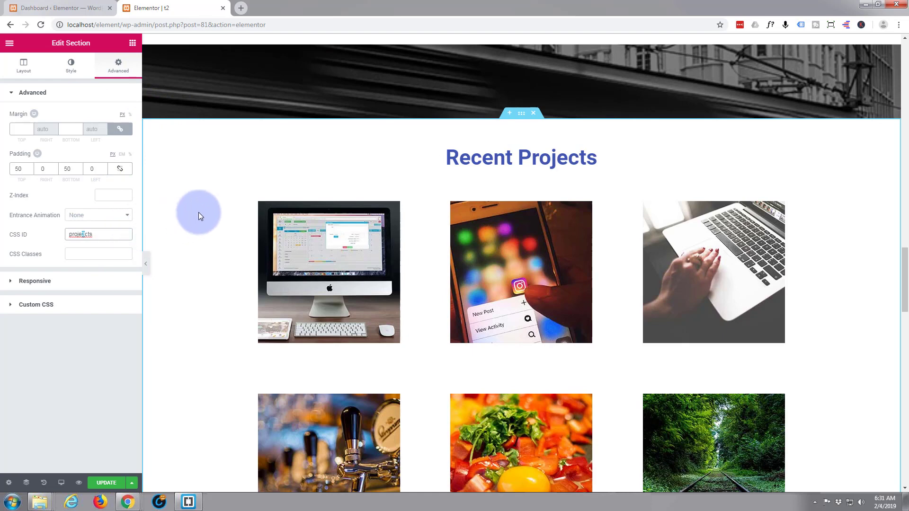
key(BackSpace)
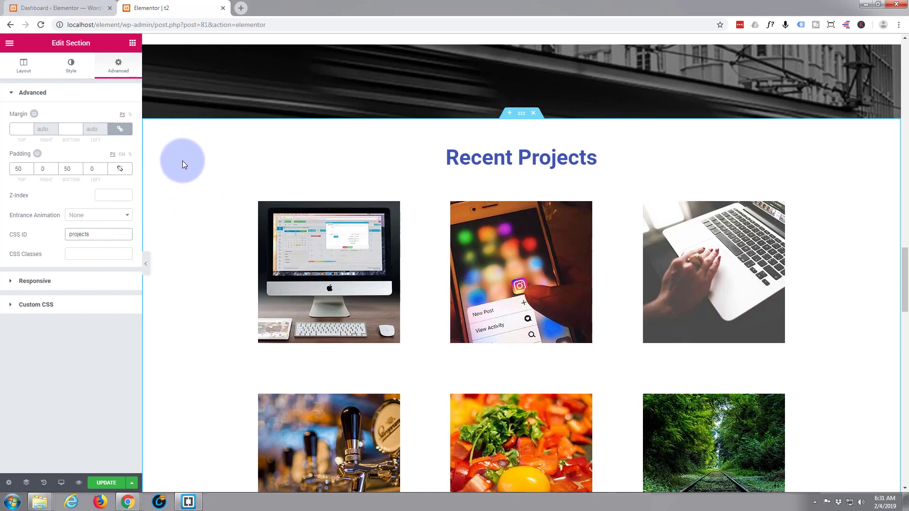
click(106, 483)
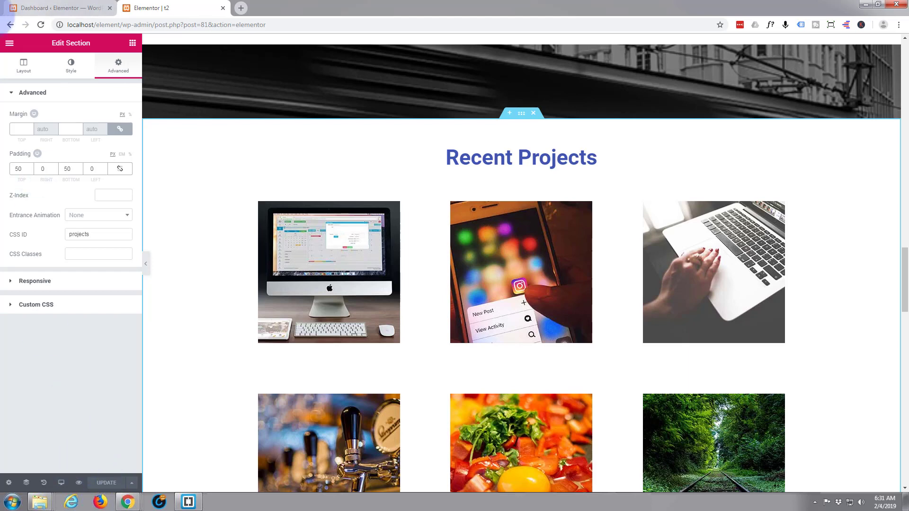
Step: Exit Elementor to the WordPress dashboard and go to Appearance > Menus
click(10, 46)
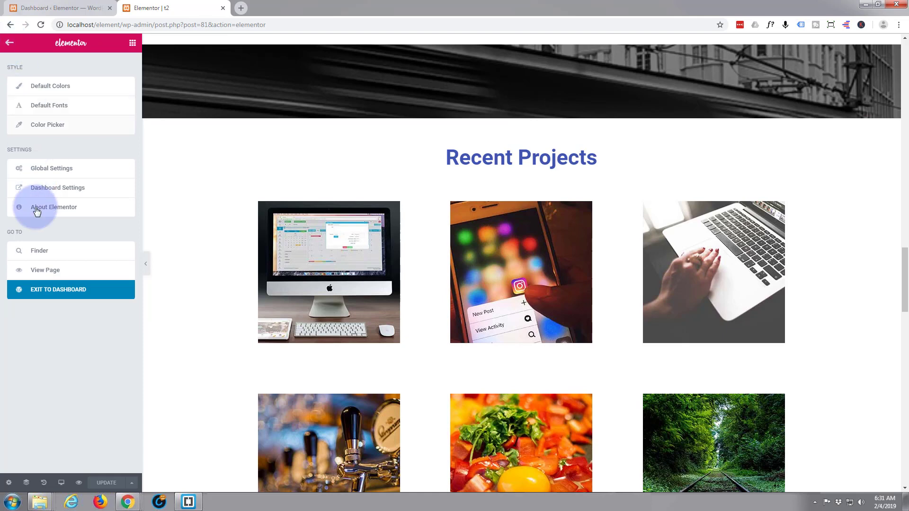
click(57, 296)
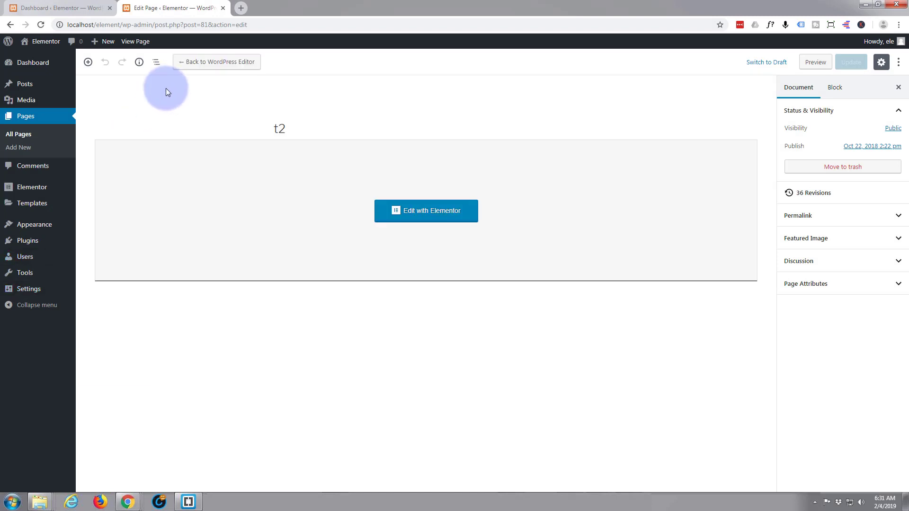
mouse_move(39, 227)
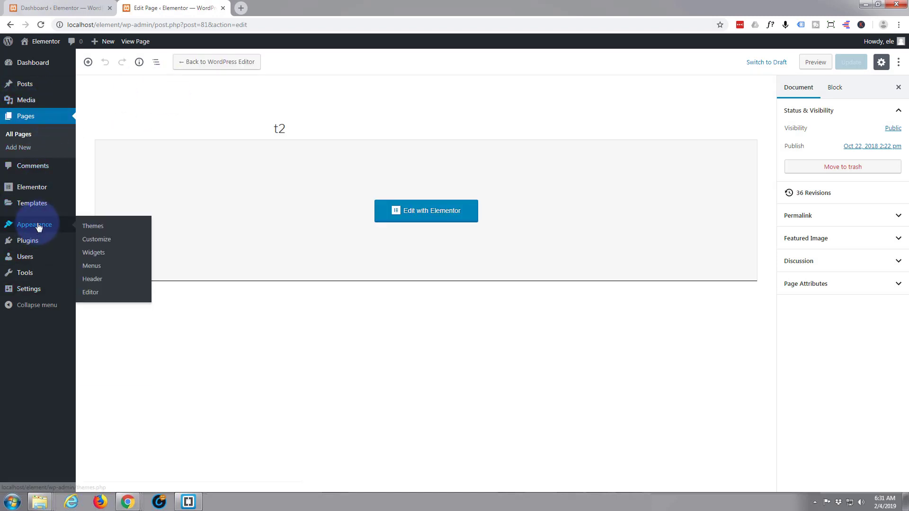
click(92, 267)
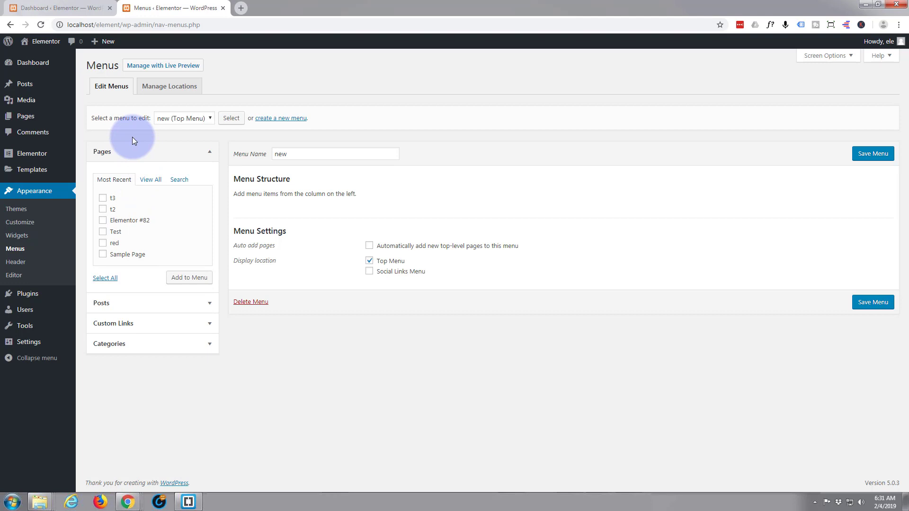
Step: Add a 'Home' custom link with URL # to the 'new' menu
click(152, 330)
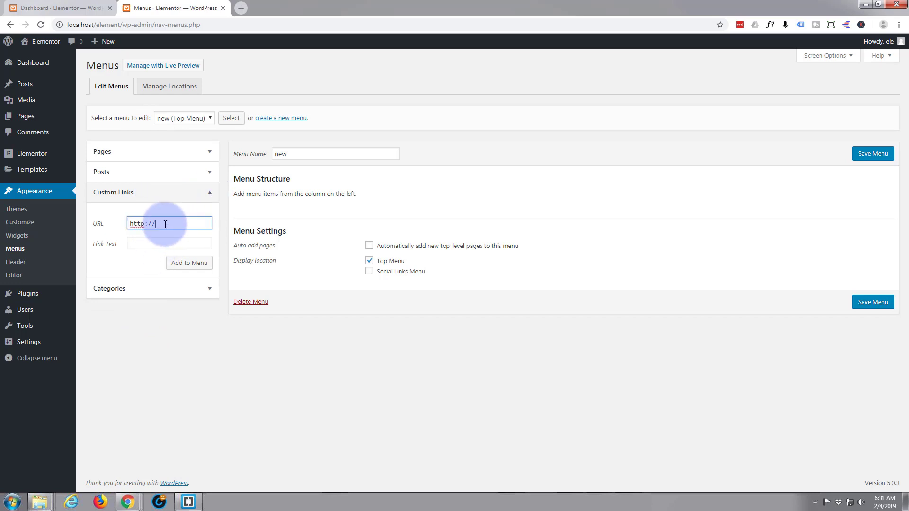
drag(165, 224, 112, 229)
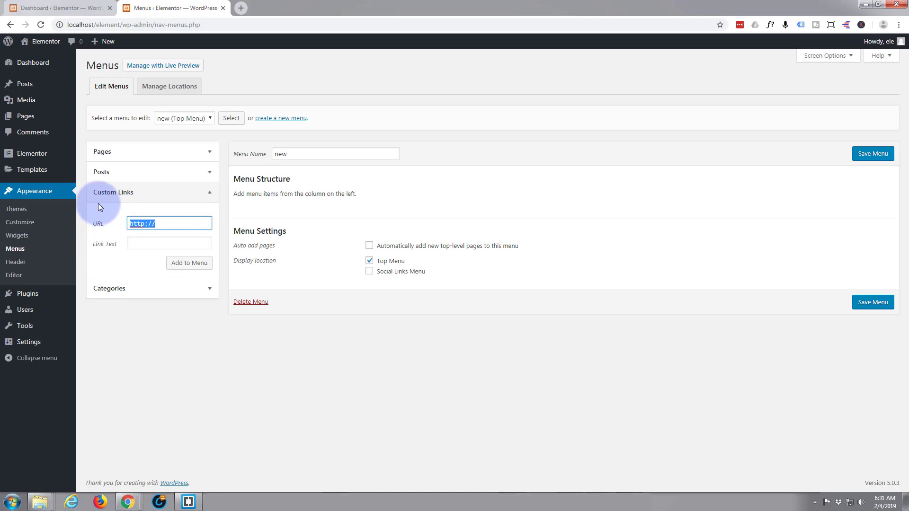
text(#)
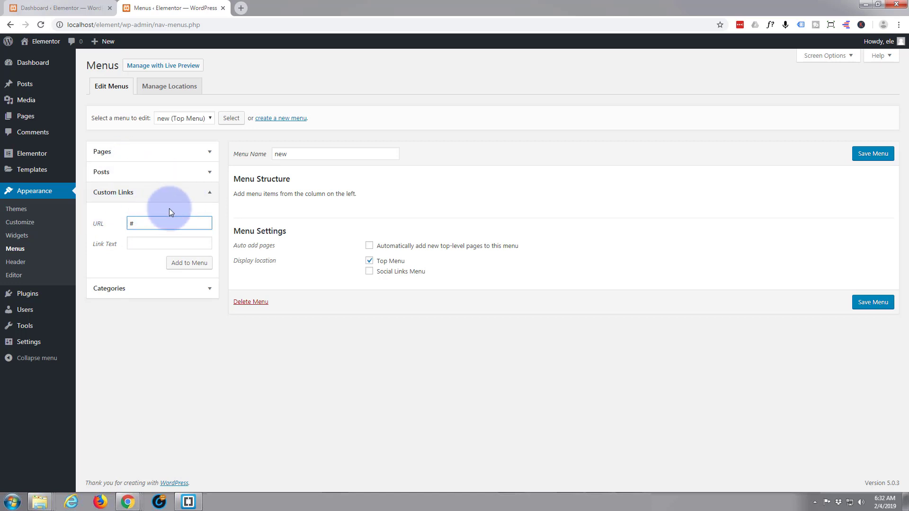
click(137, 244)
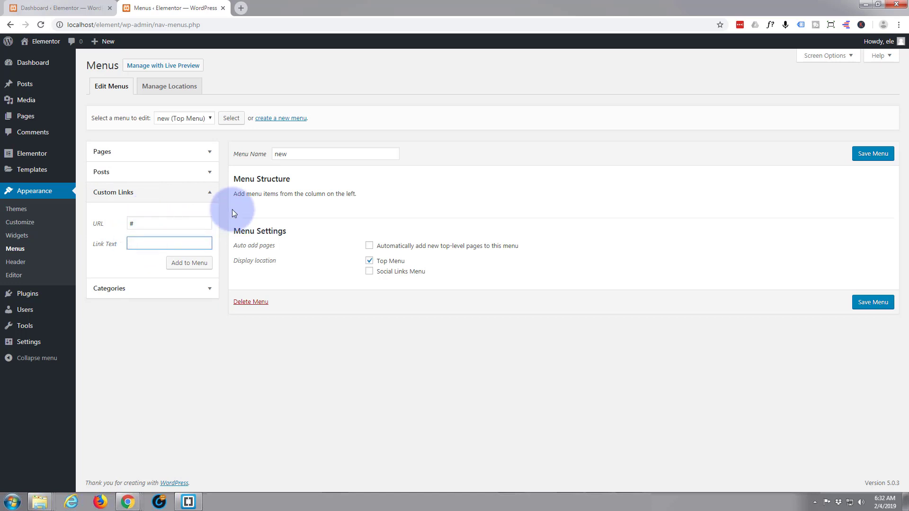
text(Home)
click(196, 265)
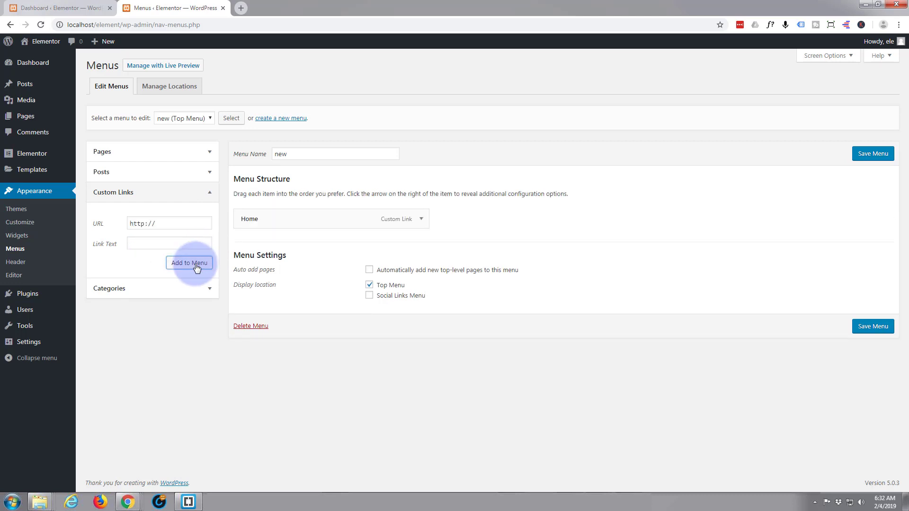
Step: Add an 'About Us' custom link pointing to #about to the 'new' menu
double_click(151, 224)
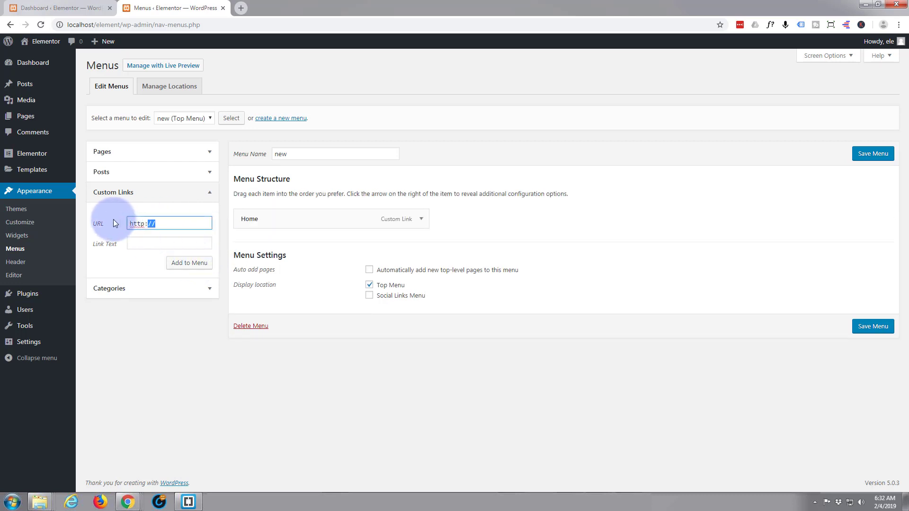
key(ctrl+a)
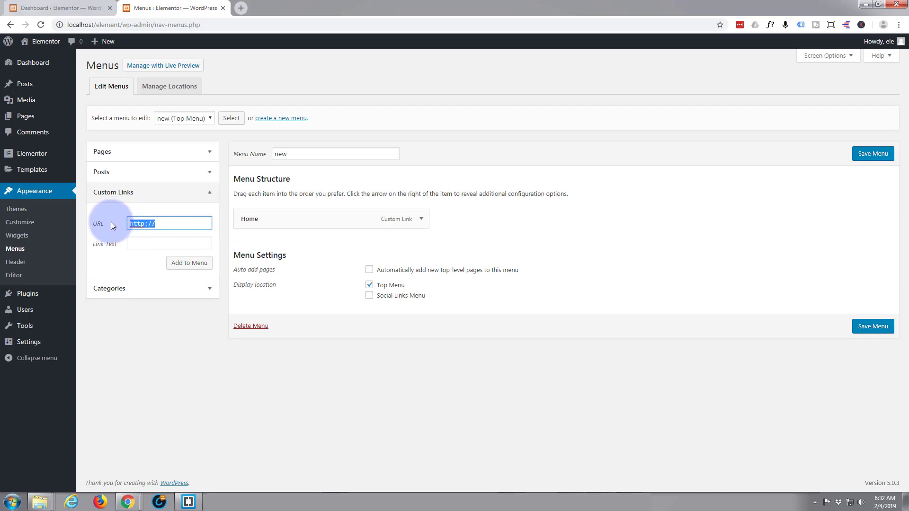
text(#about)
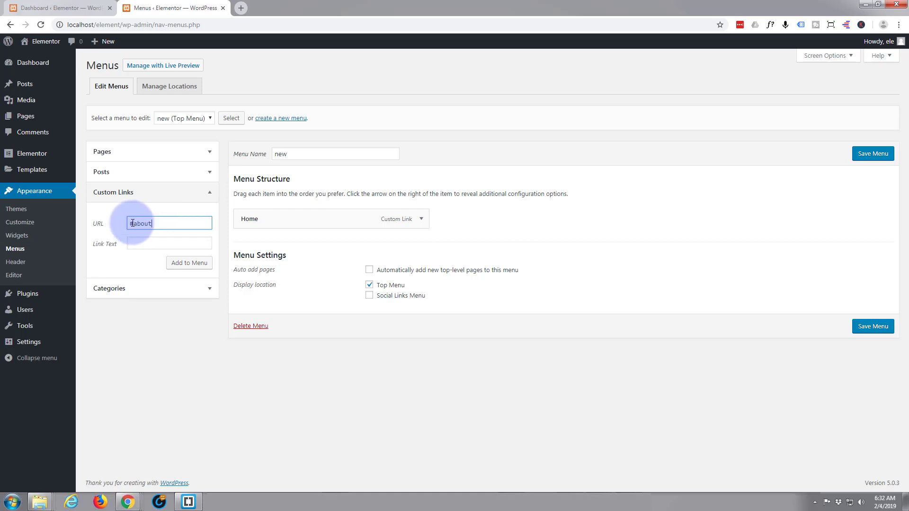
click(156, 241)
text(About)
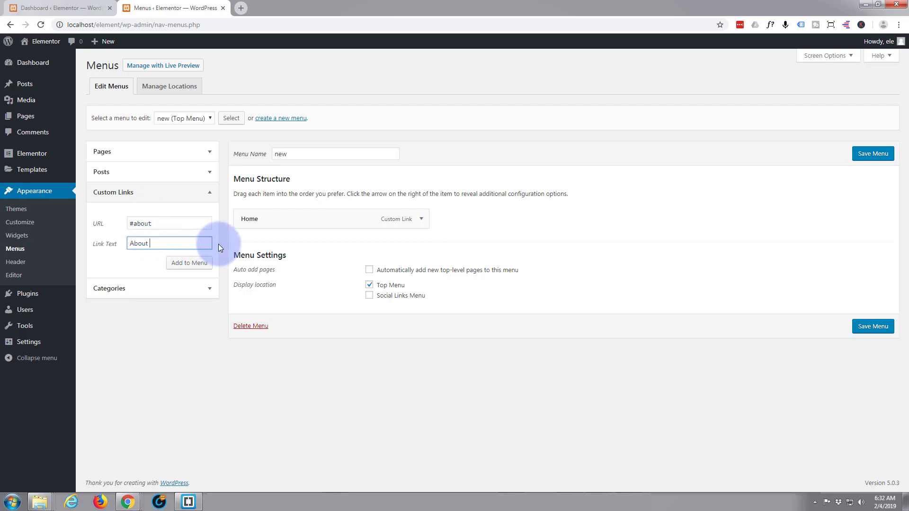
text( Us)
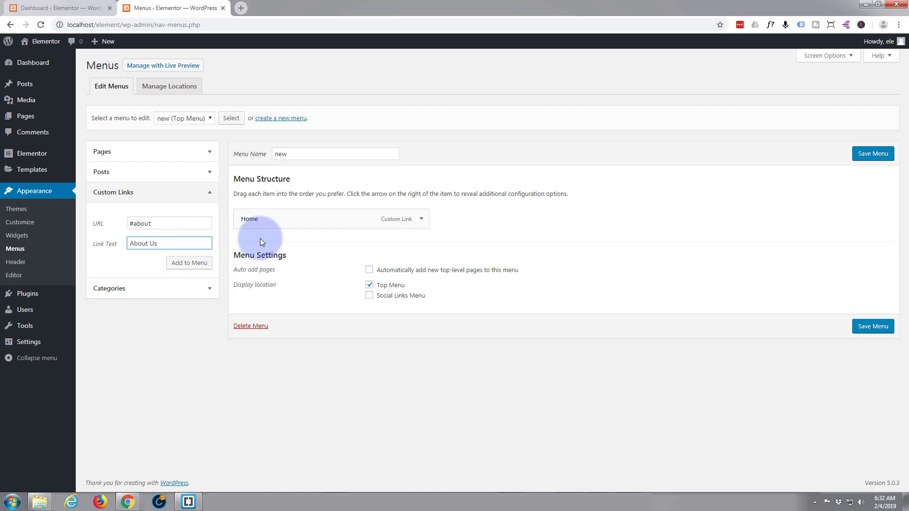
click(180, 269)
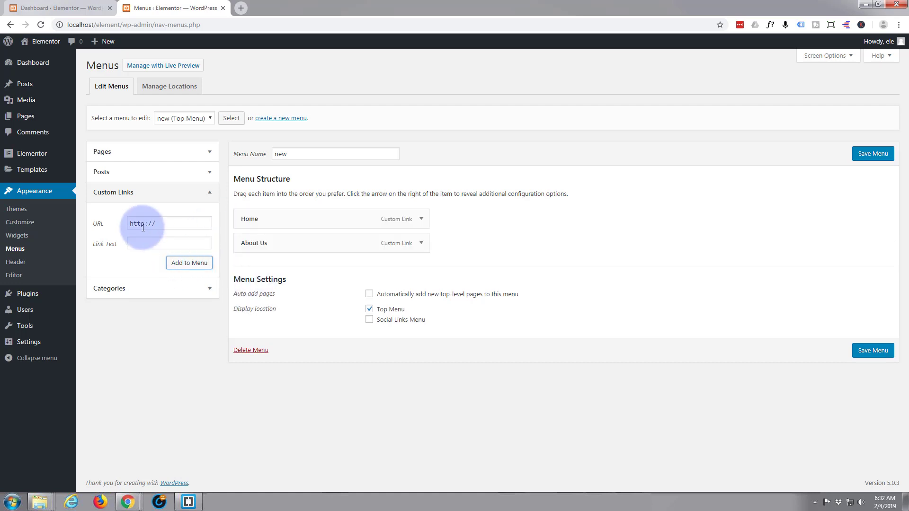
Step: Add a 'Services' custom link pointing to #services to the 'new' menu
drag(172, 223, 109, 224)
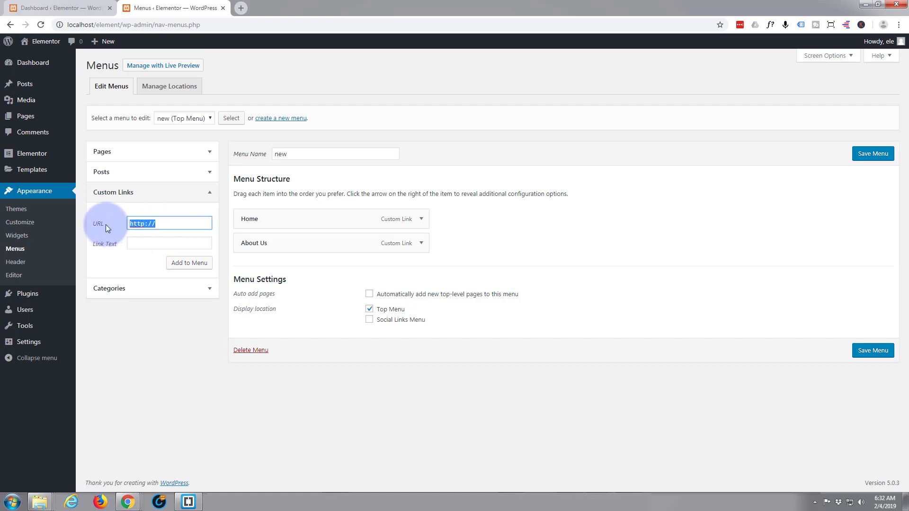
text(#services)
click(137, 244)
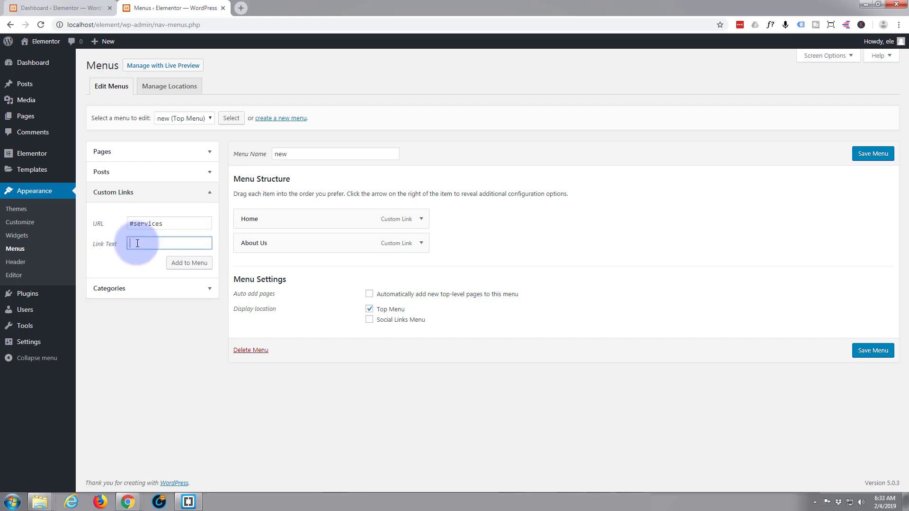
text(Services)
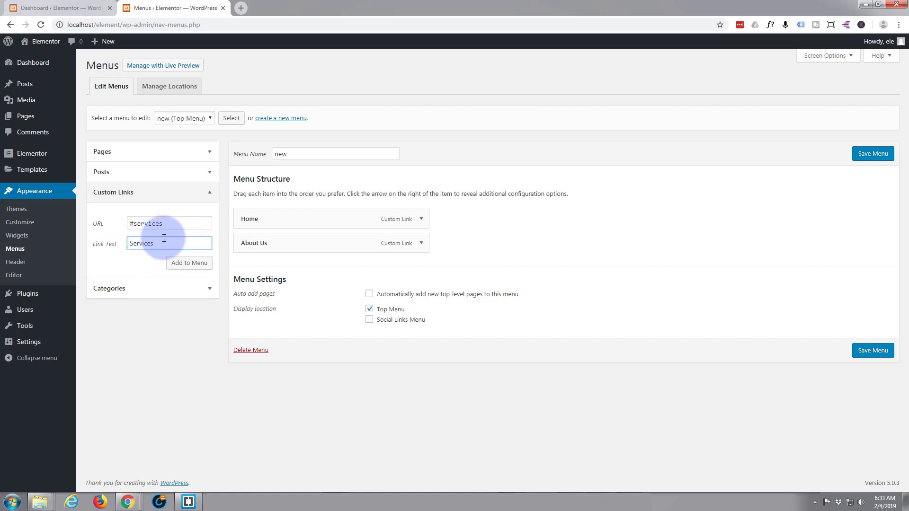
click(189, 263)
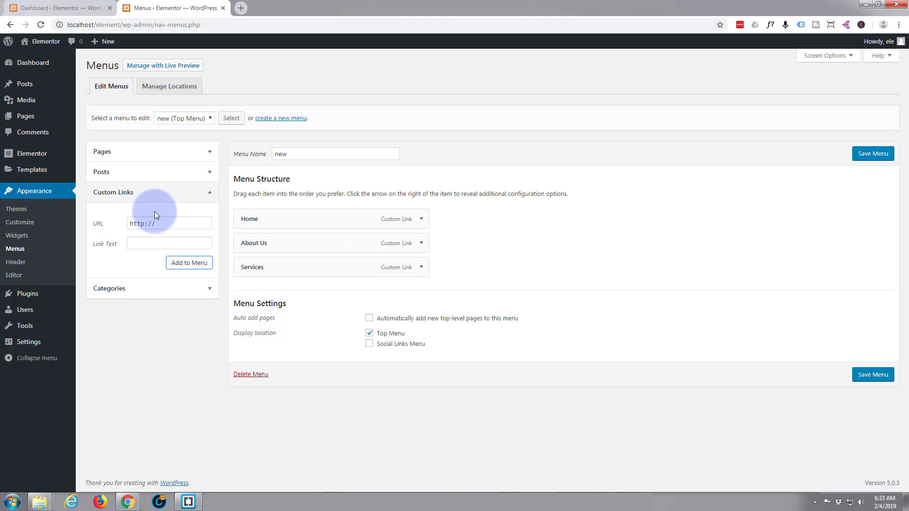
Step: Add a 'Projects' custom link pointing to #projects to the 'new' menu
drag(159, 224, 118, 226)
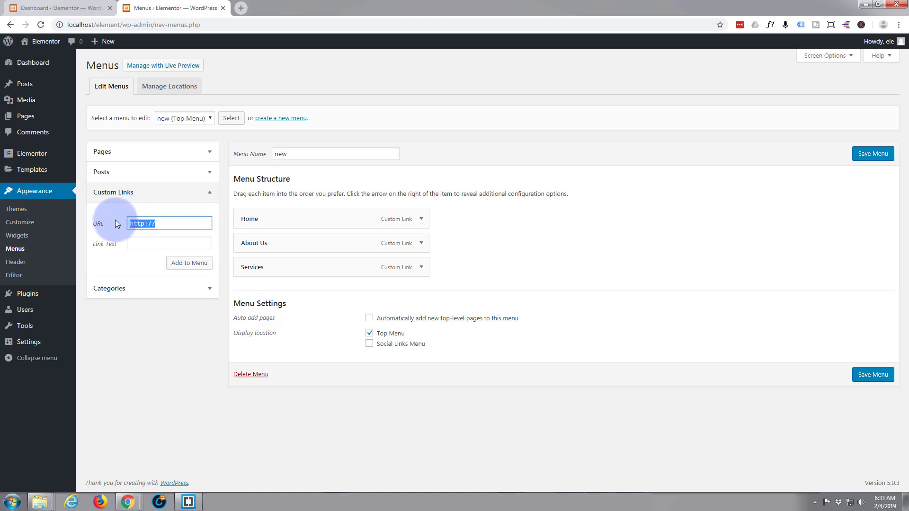
text(#projects)
click(144, 243)
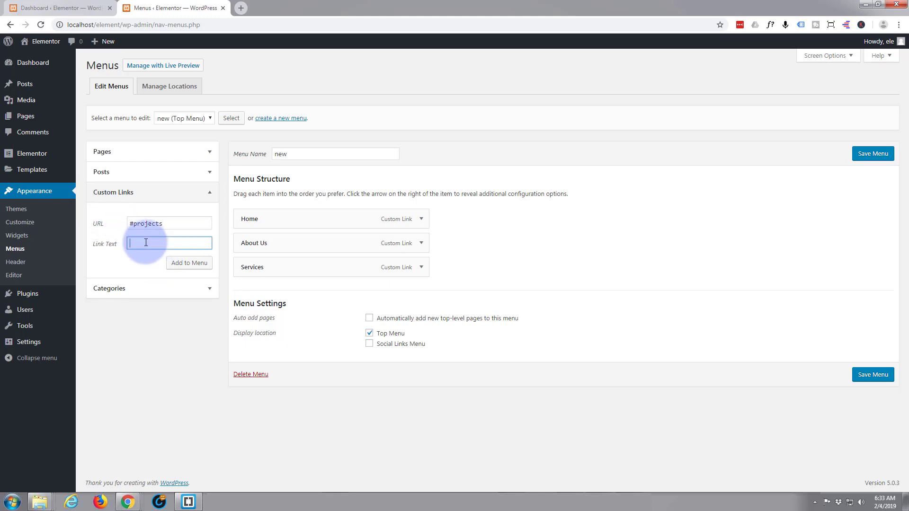
text(Projects)
click(189, 264)
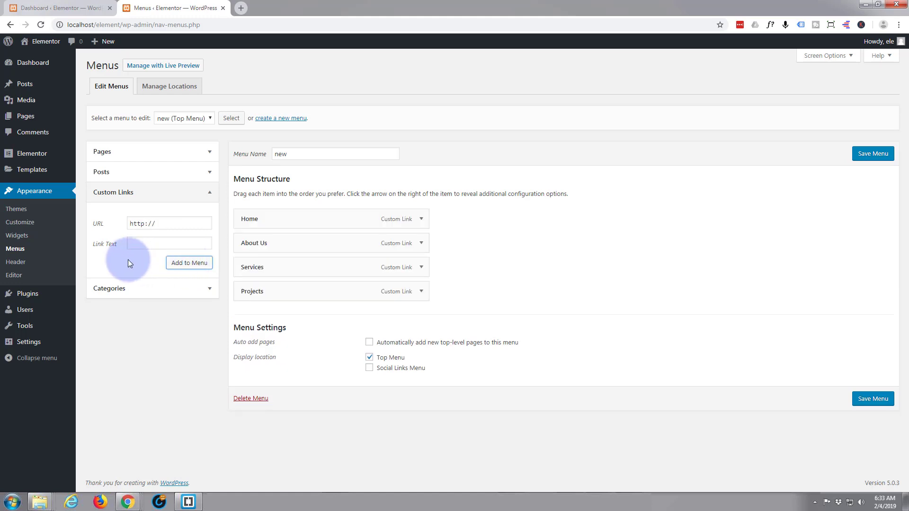
Step: Add a custom link labelled 'Contact Us' with URL # to the 'new' menu
click(161, 225)
drag(161, 225, 79, 223)
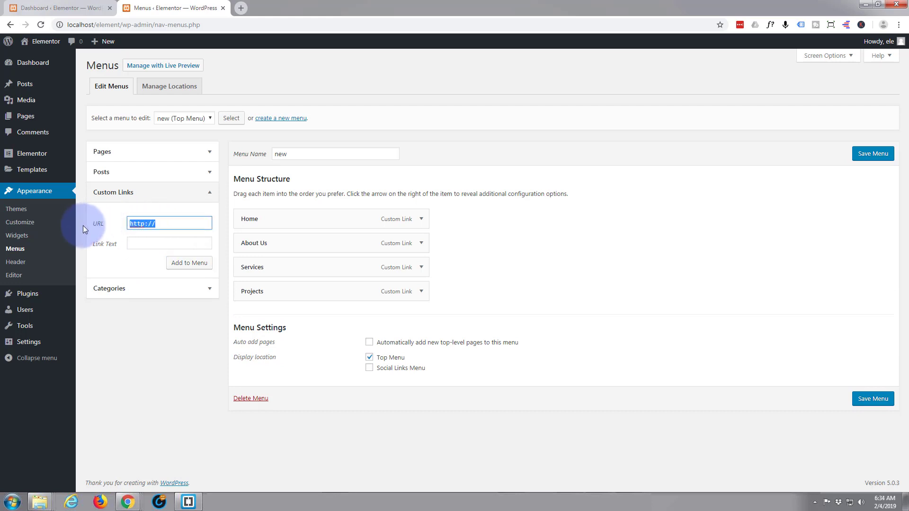
key(BackSpace)
text(3)
key(BackSpace)
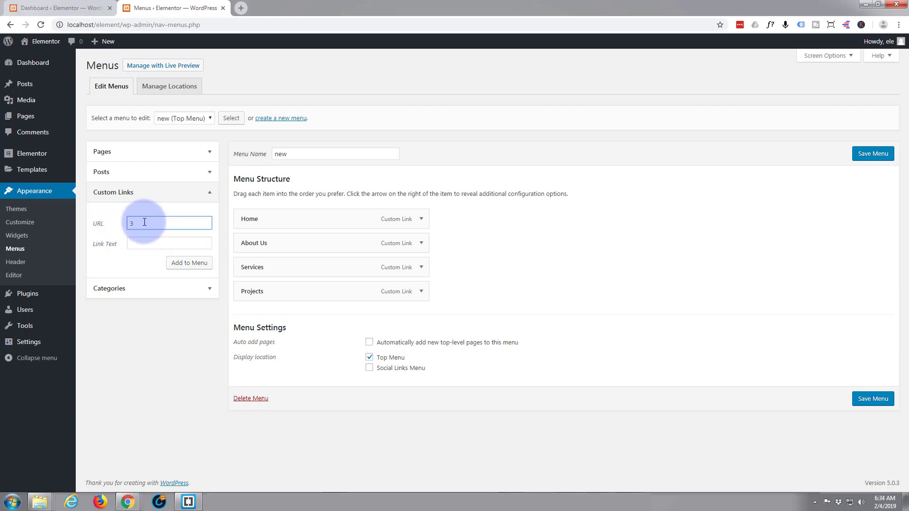
text(#)
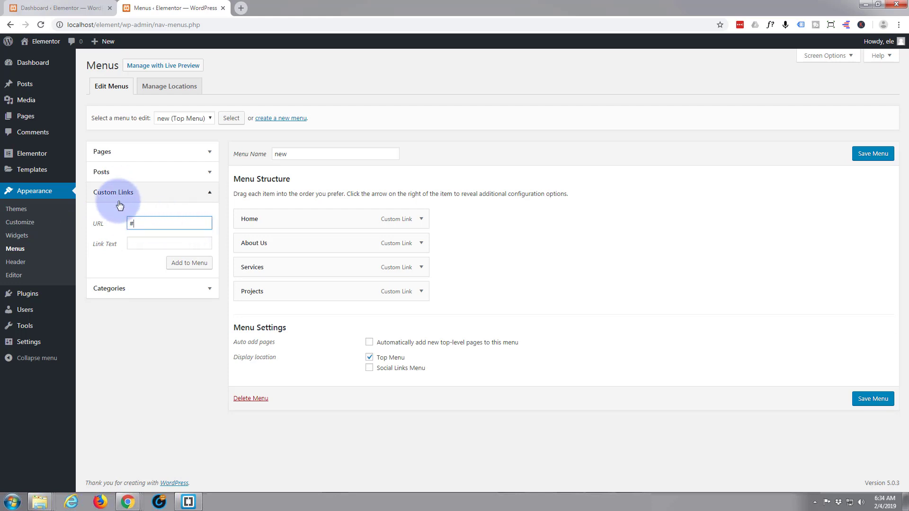
click(131, 243)
text(Co)
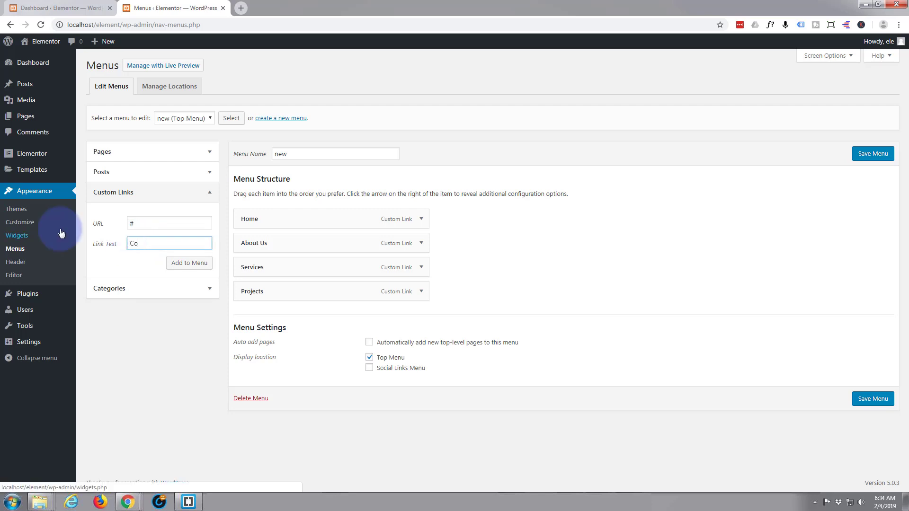
text(ntact Us)
click(187, 266)
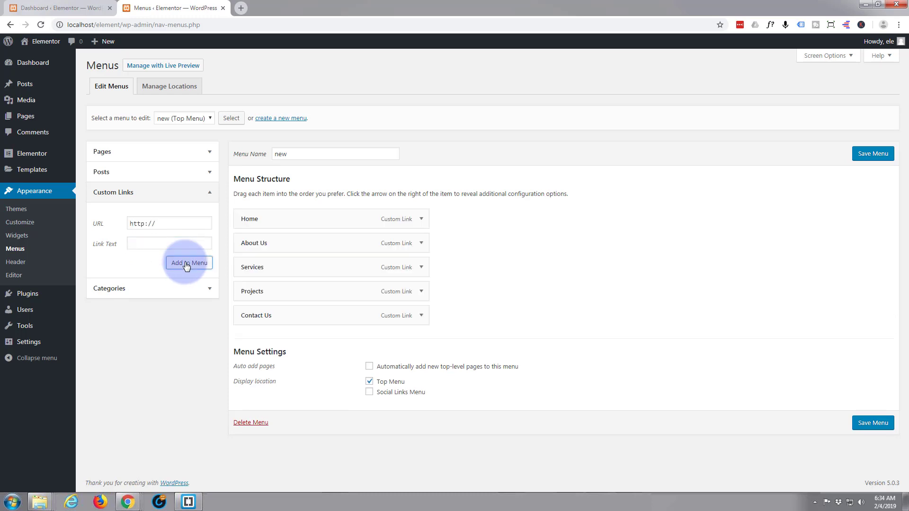
Step: Clear the Contact Us item's # URL and save the menu
click(422, 316)
drag(260, 348, 236, 346)
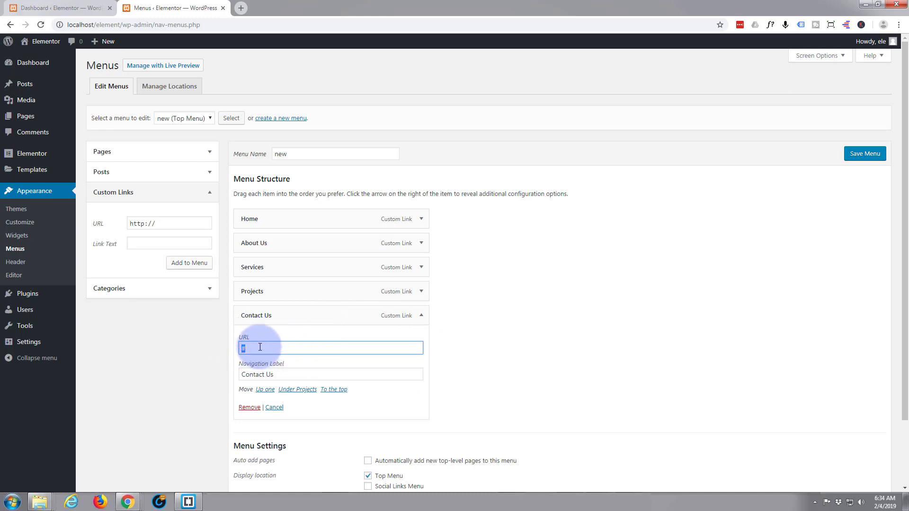
key(BackSpace)
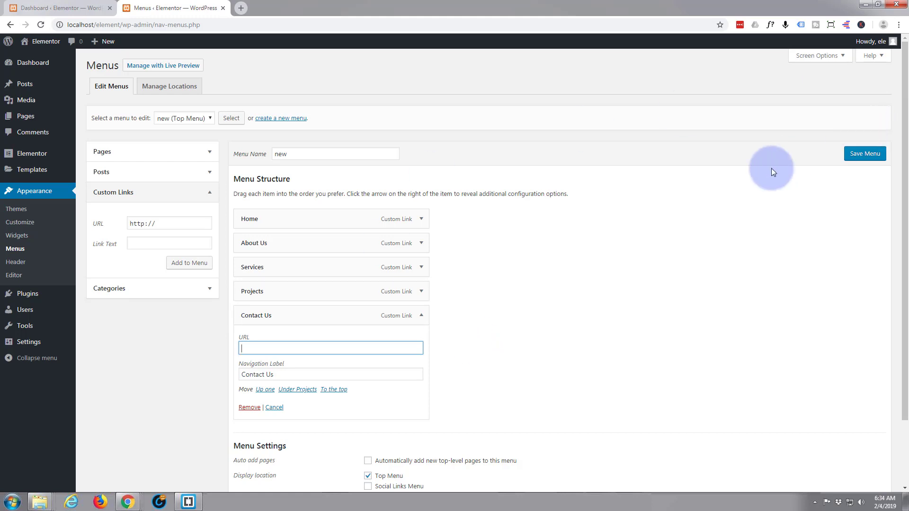
click(870, 156)
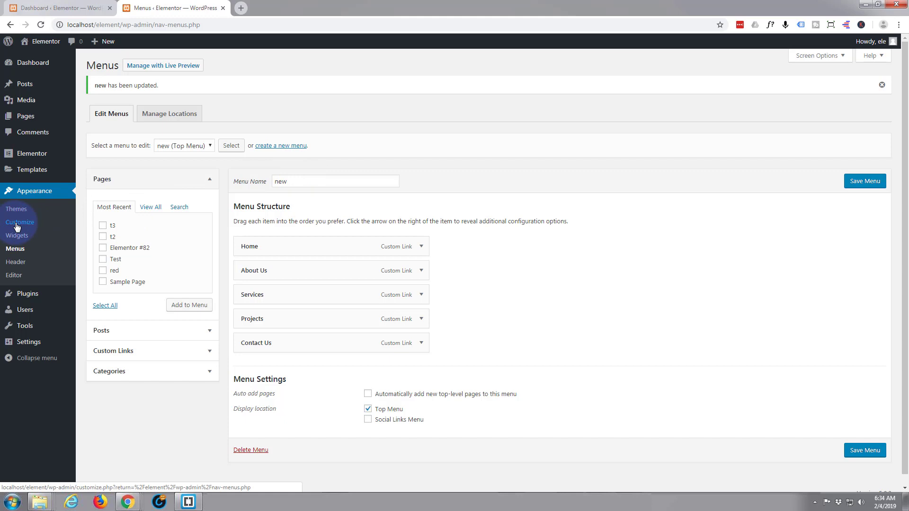
Step: Open Appearance > Customize to get the site Customizer with live preview
click(16, 225)
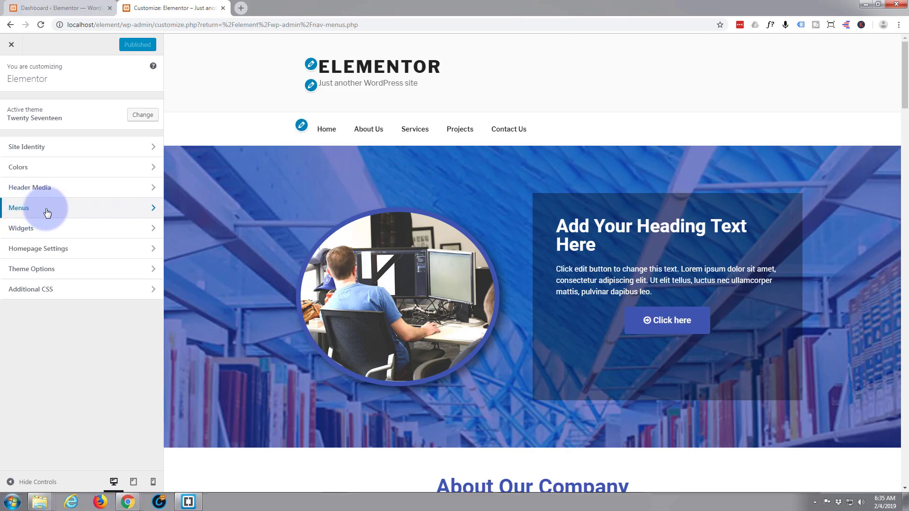
Step: In the Customizer's 'new' menu, nest Contact Us under About Us, then move it back last
click(83, 213)
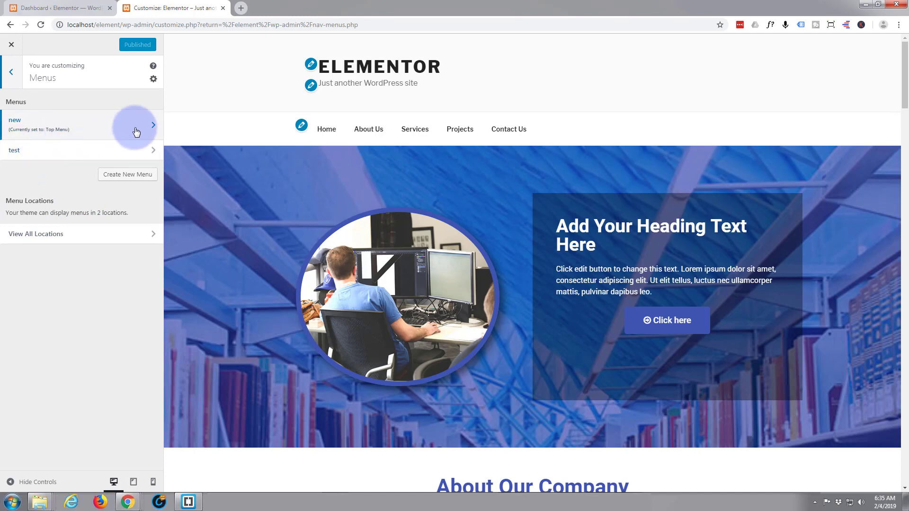
click(155, 127)
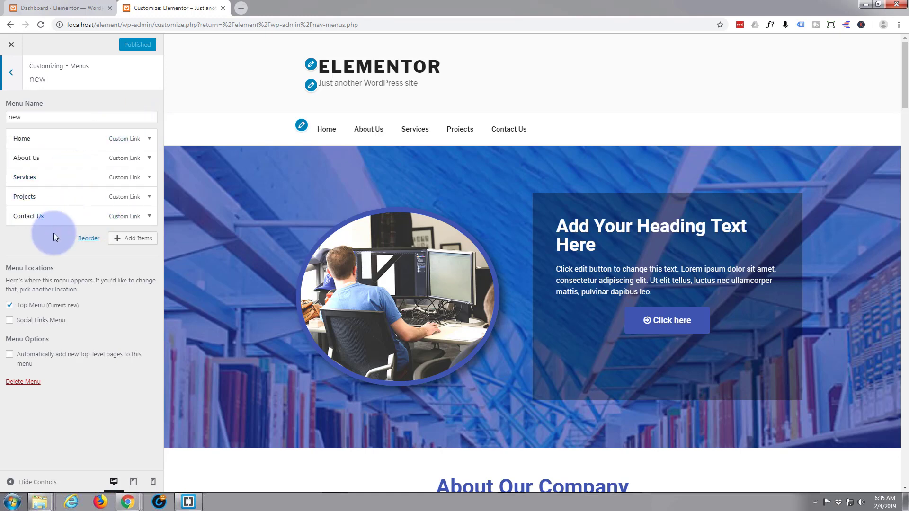
drag(46, 218, 43, 177)
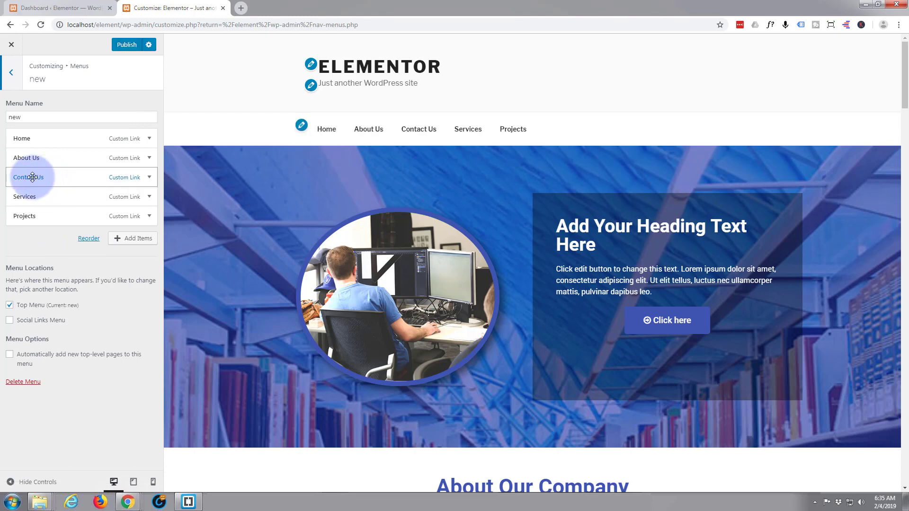
drag(32, 178, 48, 177)
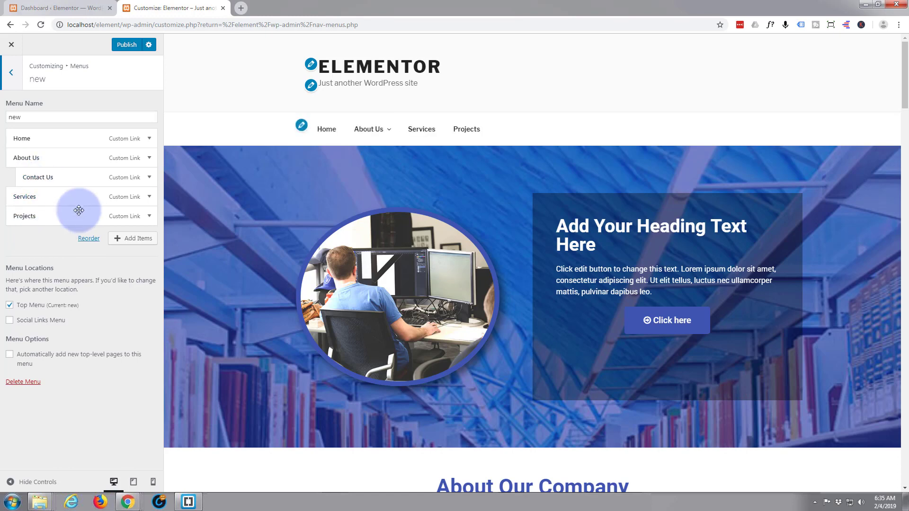
mouse_move(385, 132)
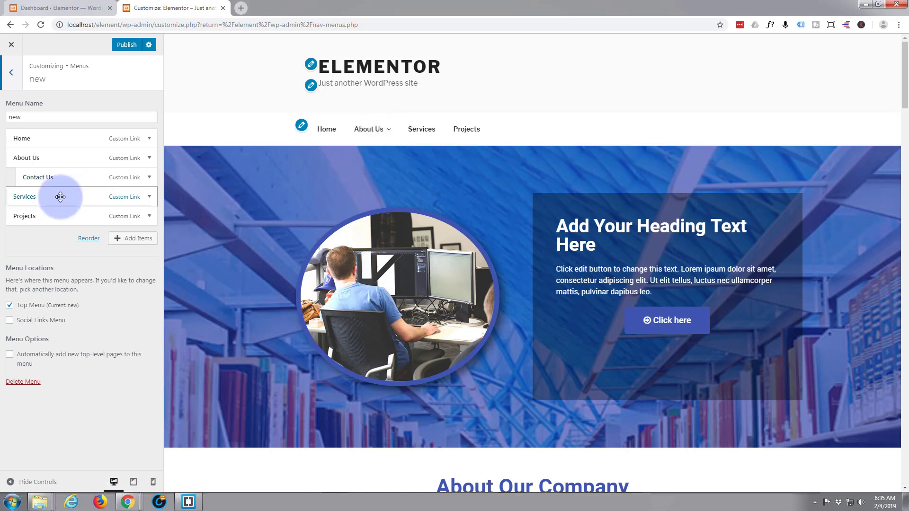
drag(61, 178, 45, 218)
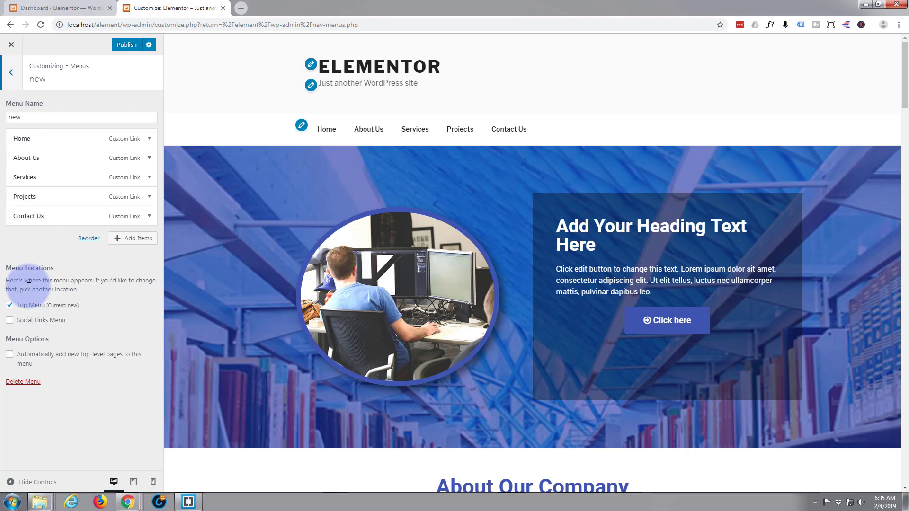
Step: Publish the Customizer changes, close it, and open Visit Site in a background tab
click(127, 44)
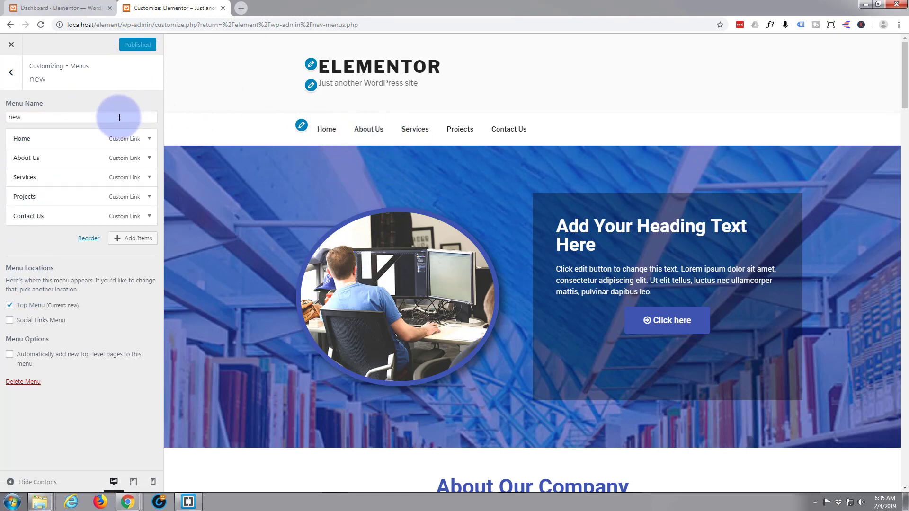
click(11, 47)
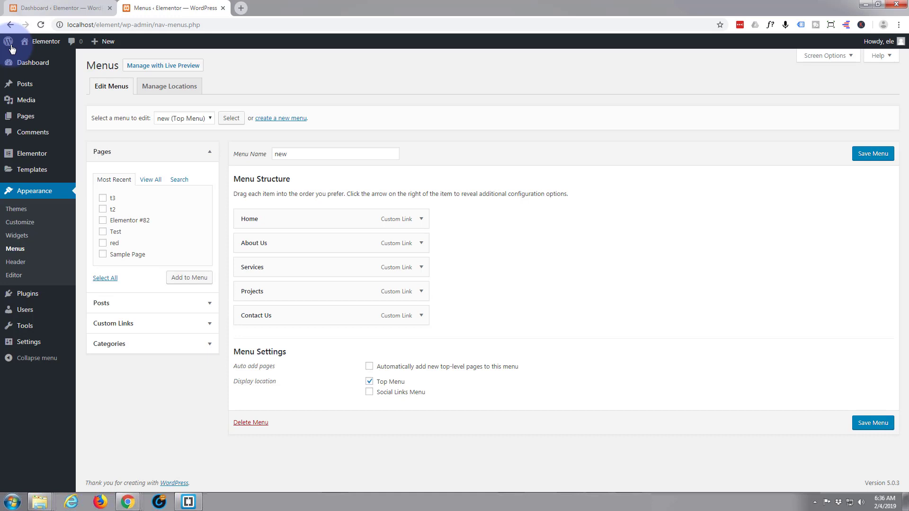
mouse_move(33, 42)
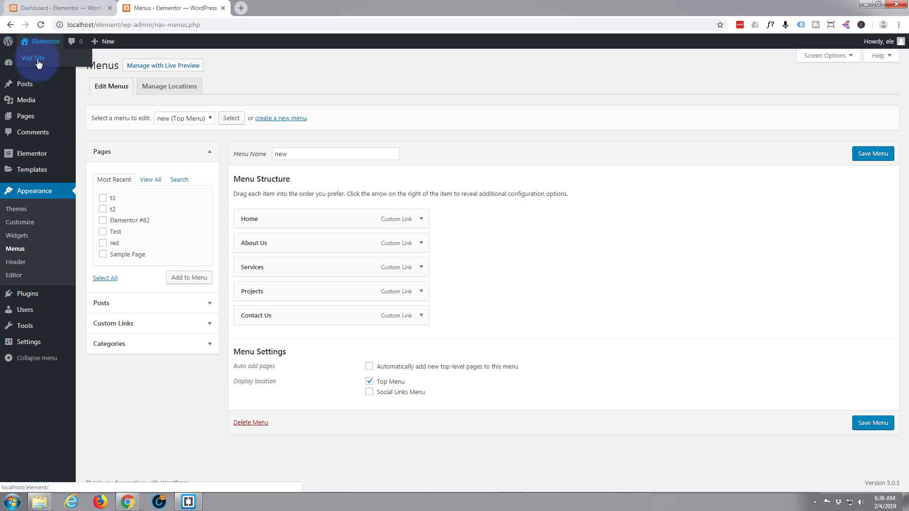
middle_click(38, 61)
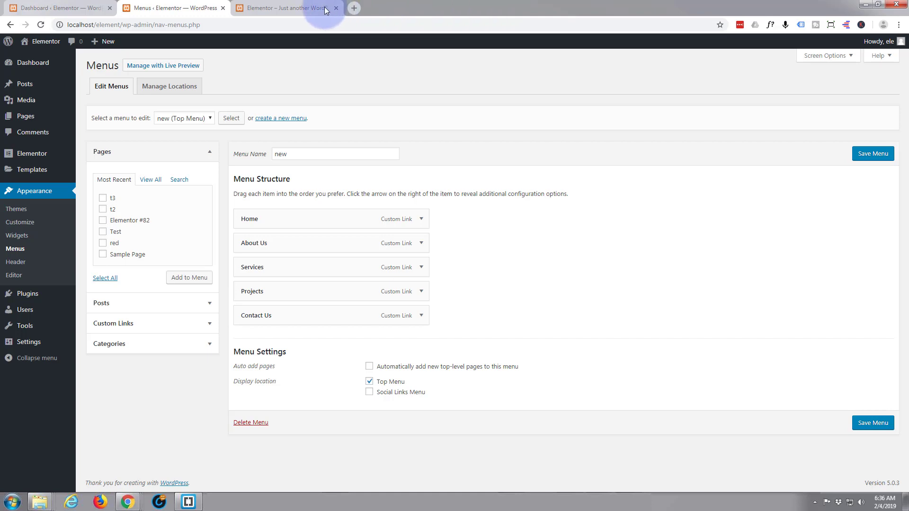
Step: Switch to the live site tab and scroll through the front page
click(309, 11)
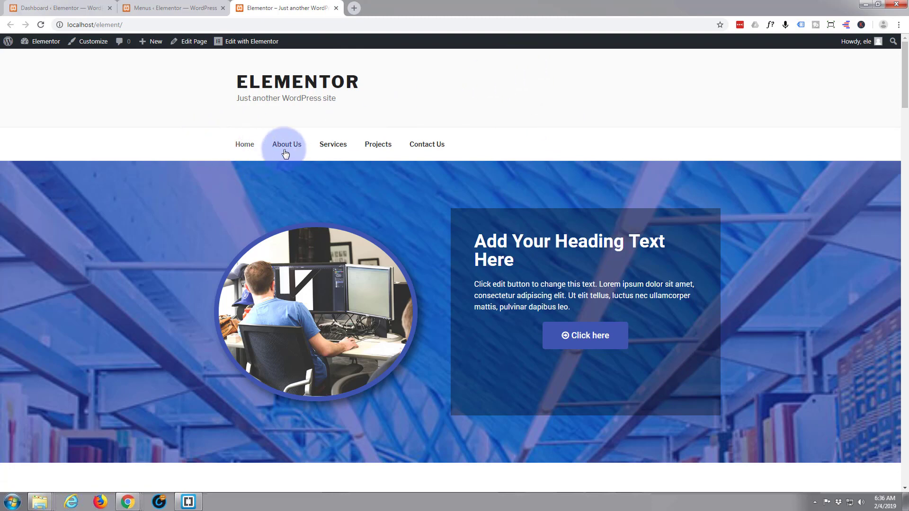
scroll(189, 204, down, 6)
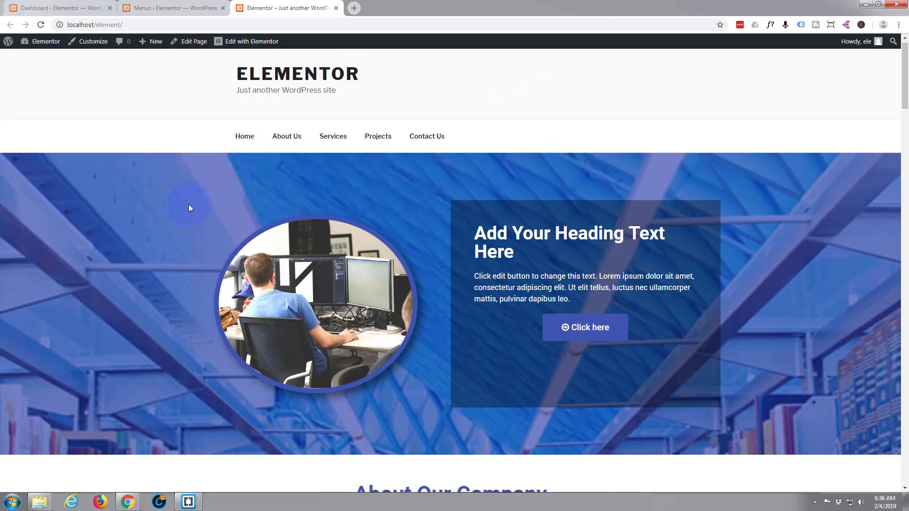
scroll(189, 204, down, 6)
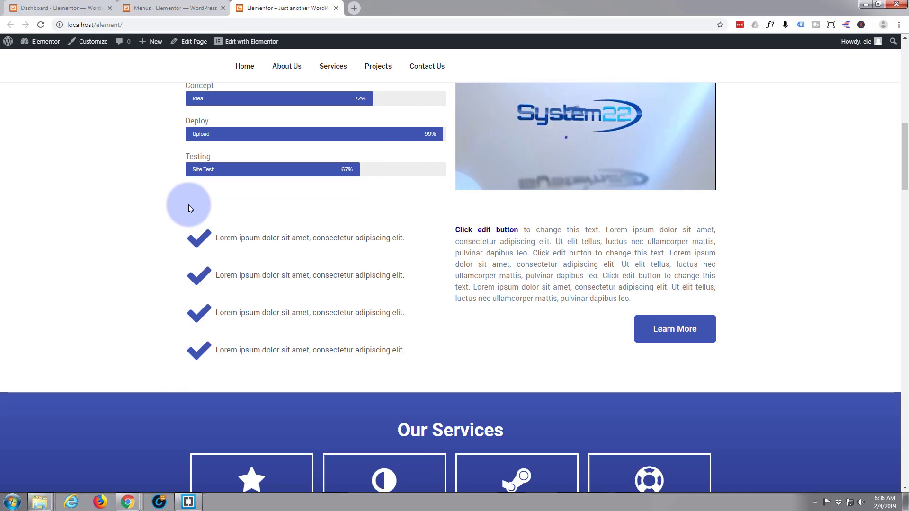
scroll(188, 205, up, 2)
scroll(190, 205, up, 8)
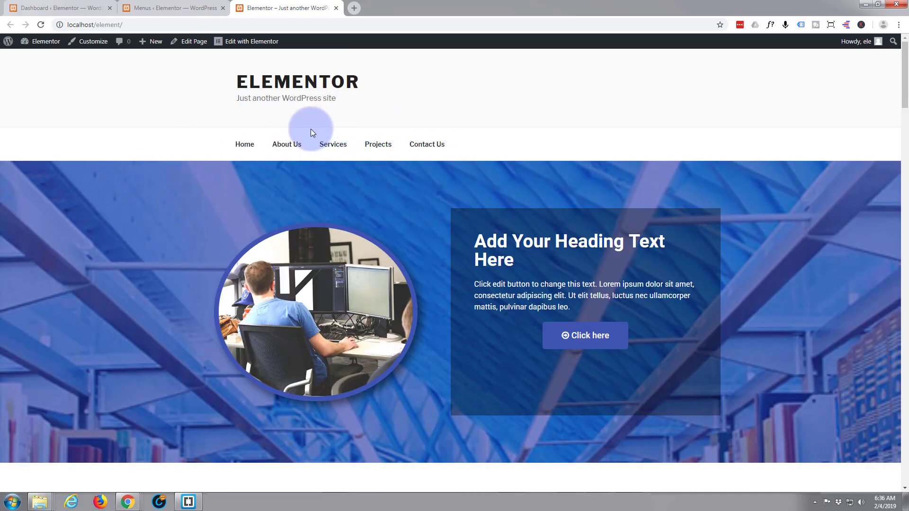
Step: Test the About Us, Services, Projects and Home anchor links in the site menu
click(290, 145)
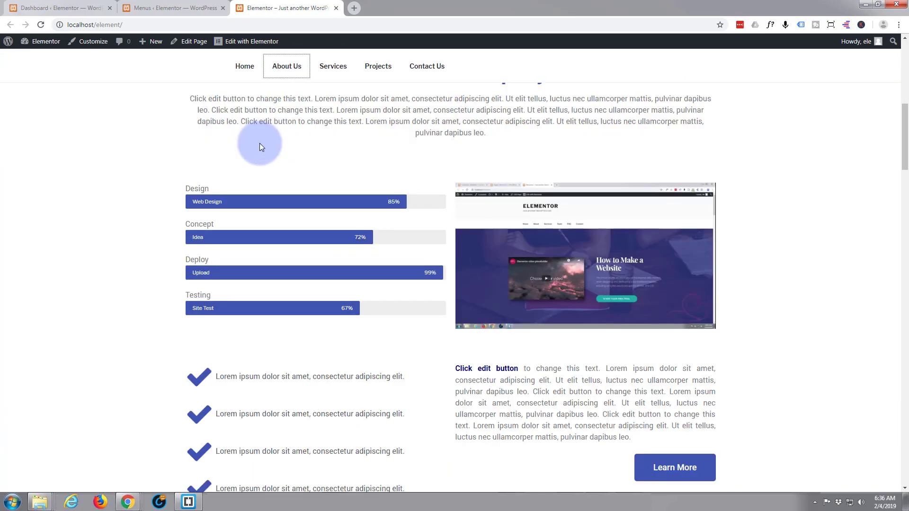
click(334, 69)
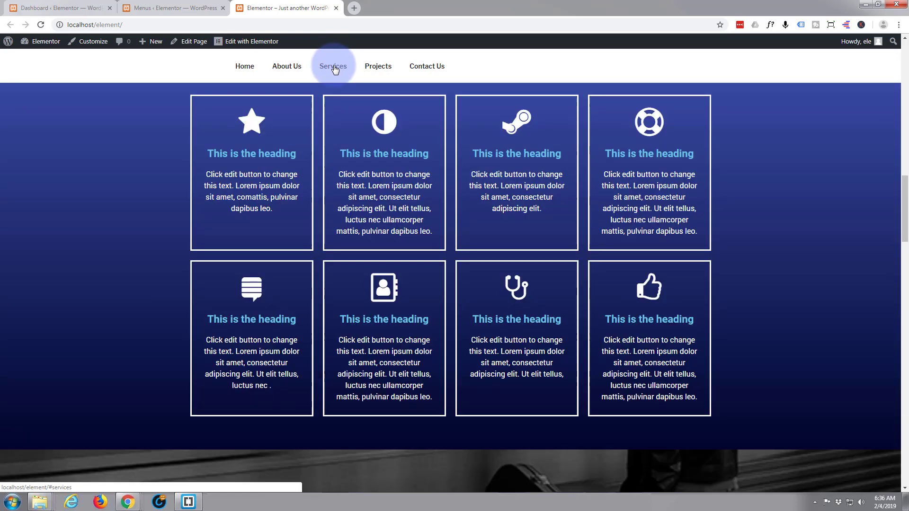
click(334, 69)
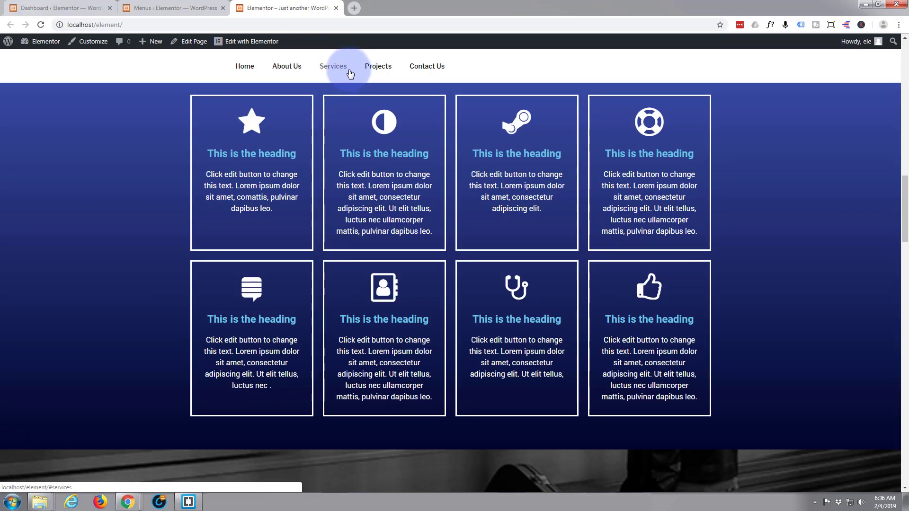
click(382, 70)
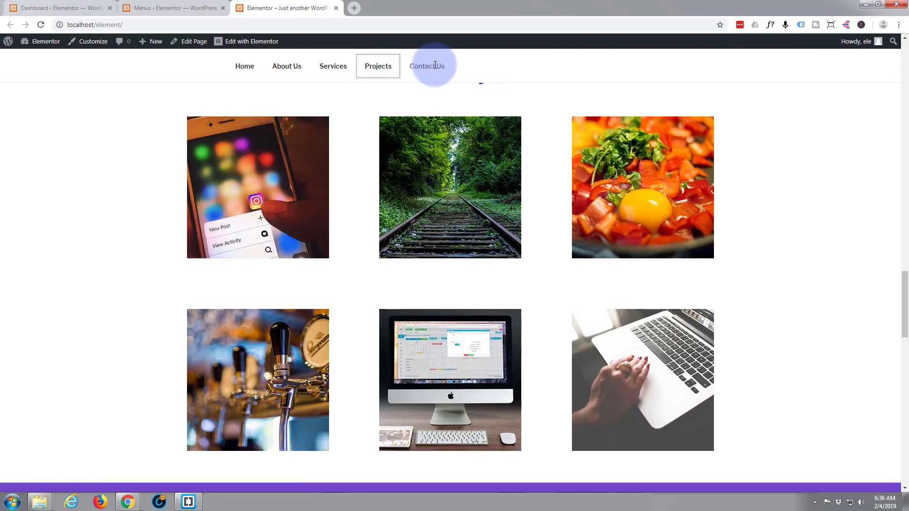
click(246, 70)
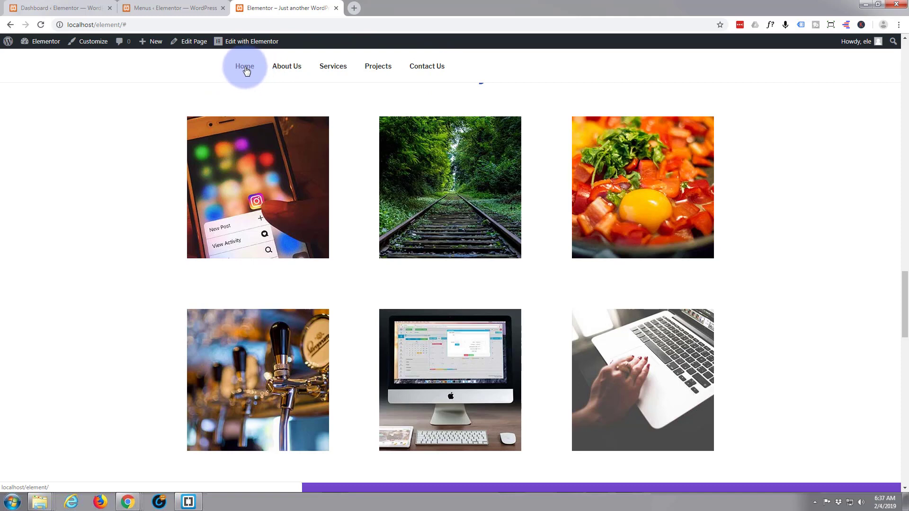
Step: Use the Home menu link to return to the top of the front page and its hero section
click(246, 70)
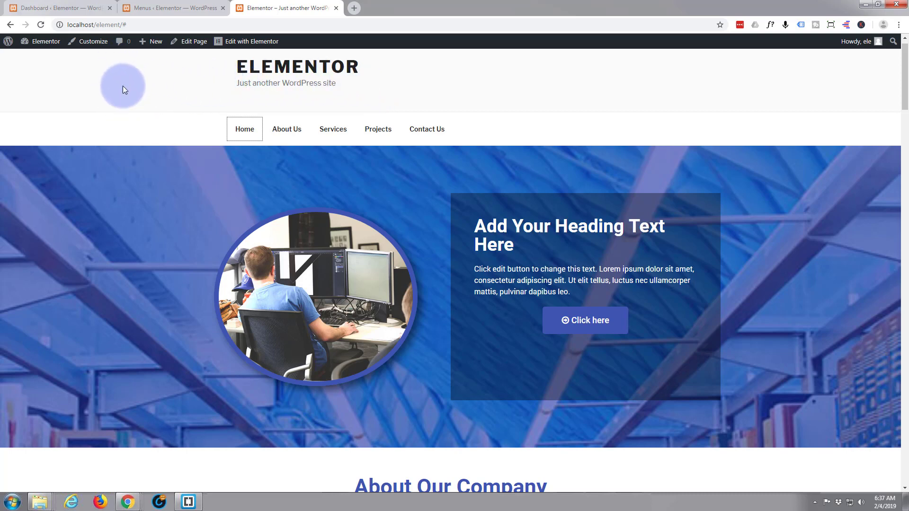
scroll(123, 89, up, 1)
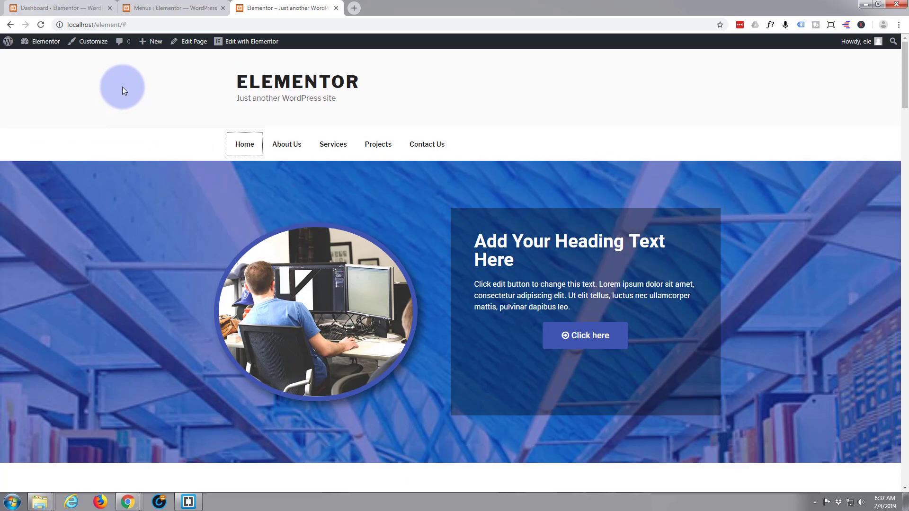